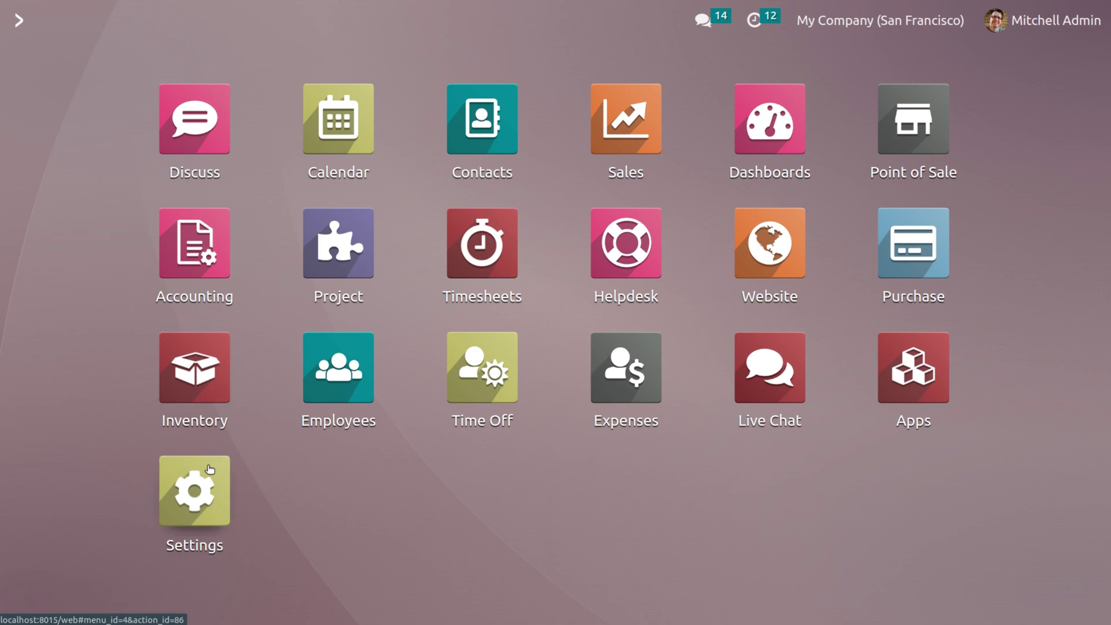
# Step: Start a new company record named 'Indian Pvt Ltd' in Settings
pyautogui.click(209, 468)
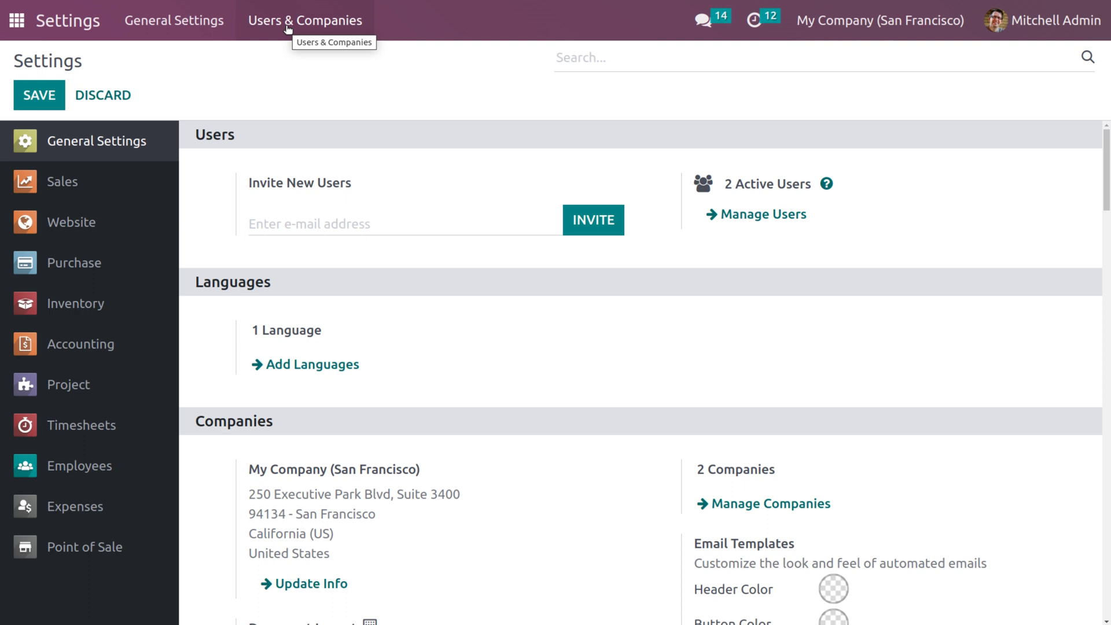
pyautogui.click(288, 26)
pyautogui.click(292, 86)
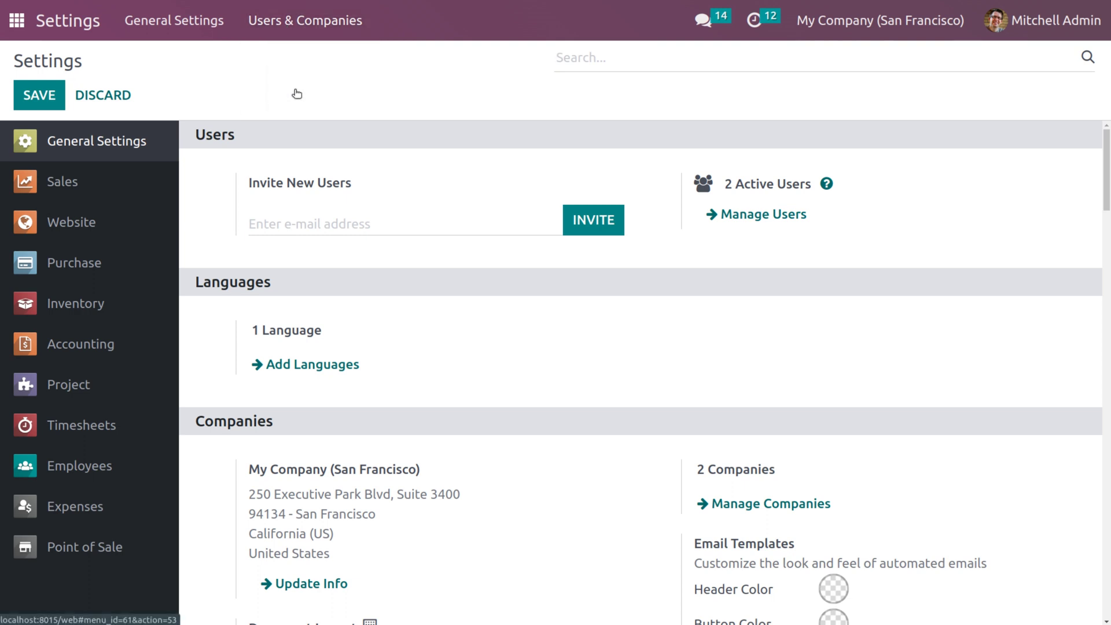
pyautogui.click(37, 93)
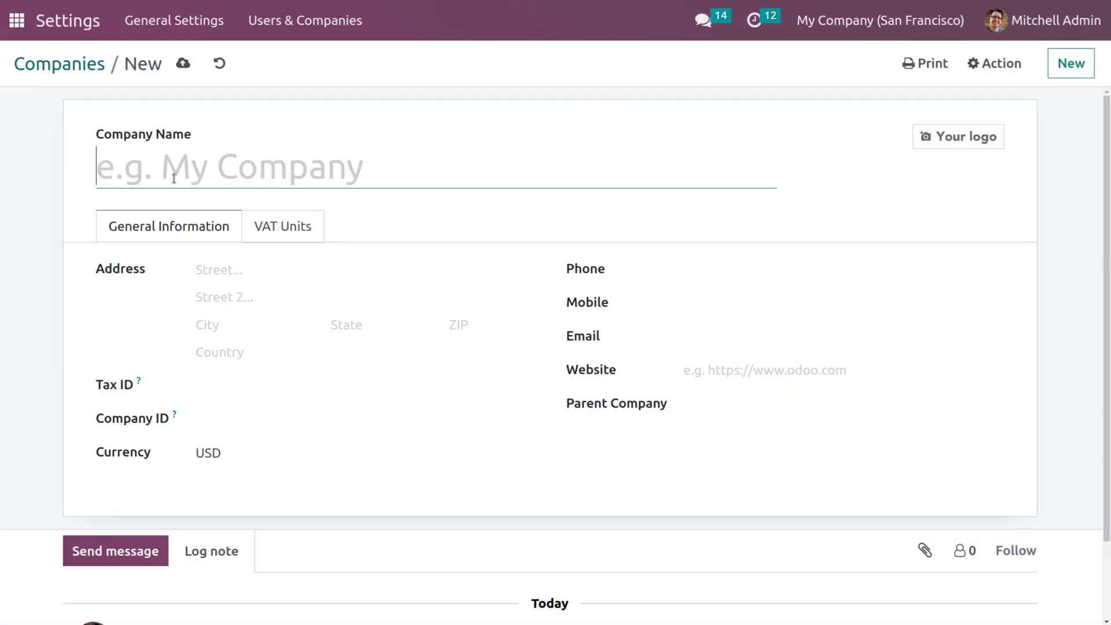
pyautogui.write('I')
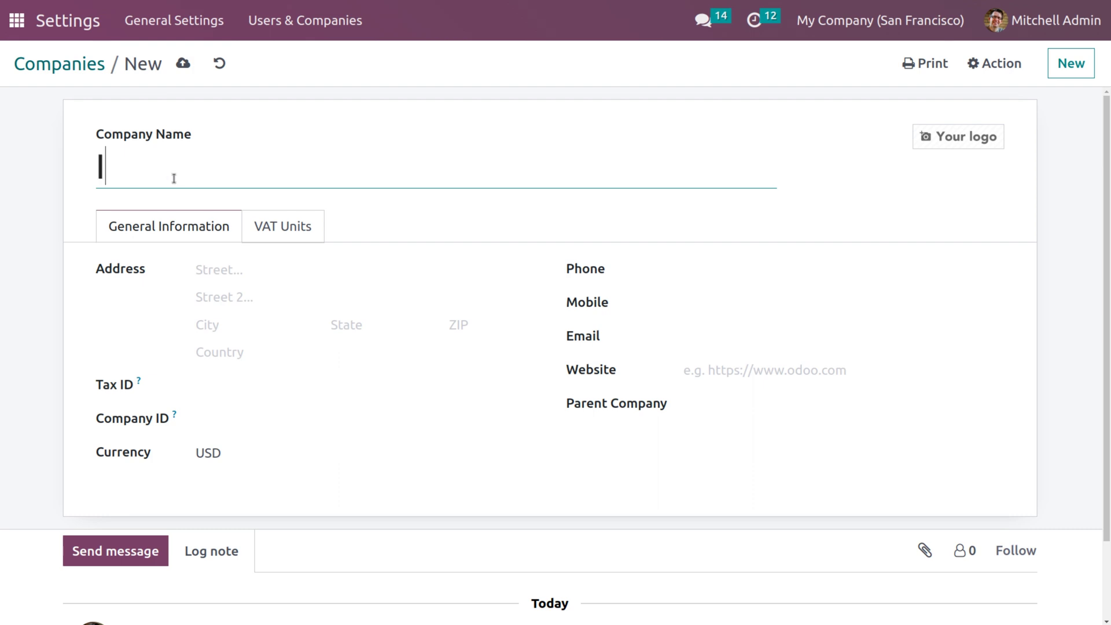
pyautogui.write('ndian ')
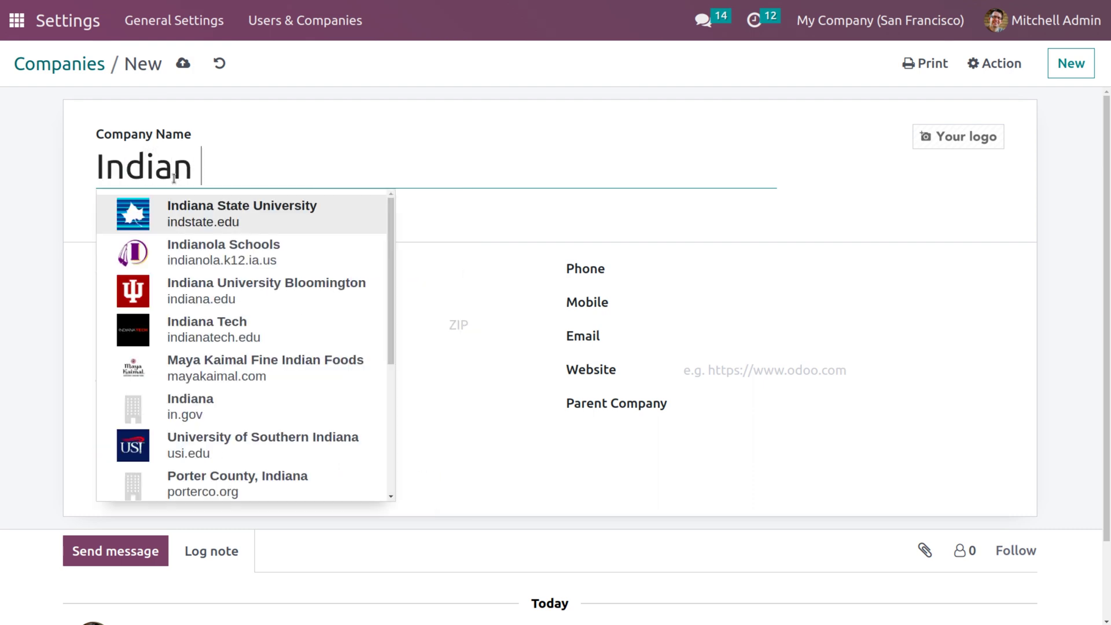
pyautogui.write('P')
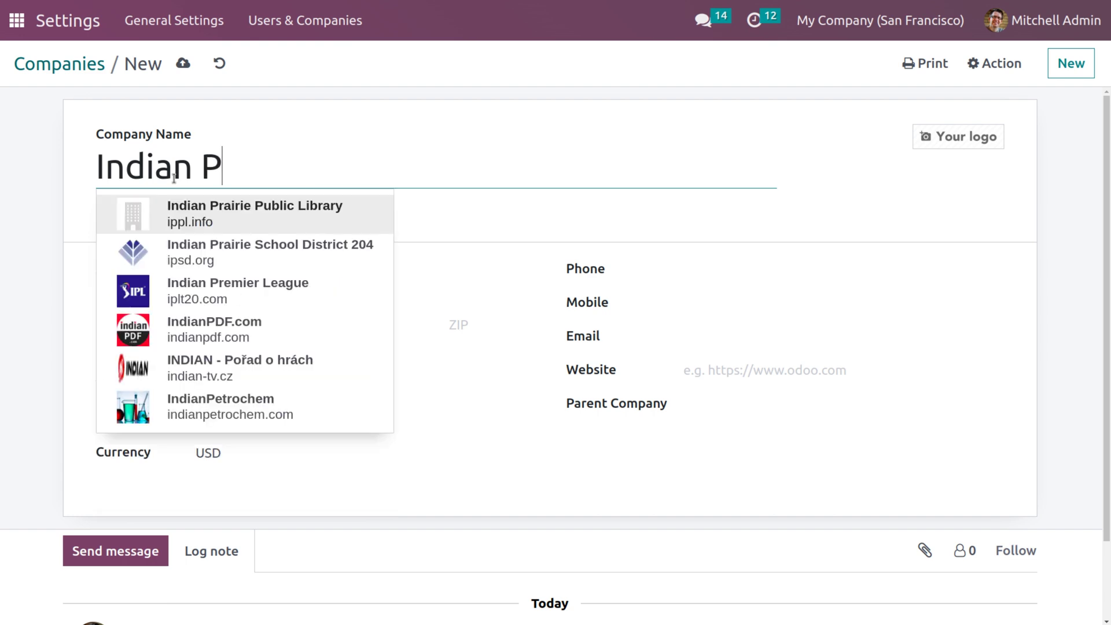
pyautogui.write('vt Ltd')
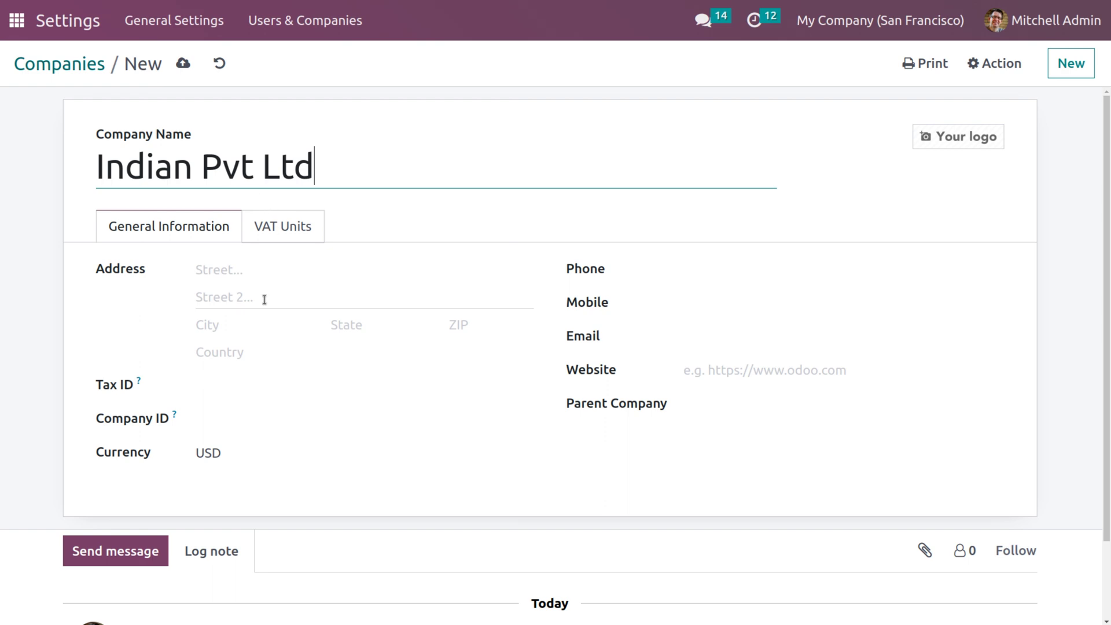
# Step: Set the company address to Gandhi Nagar, India, state Kerala, and save it
pyautogui.click(257, 274)
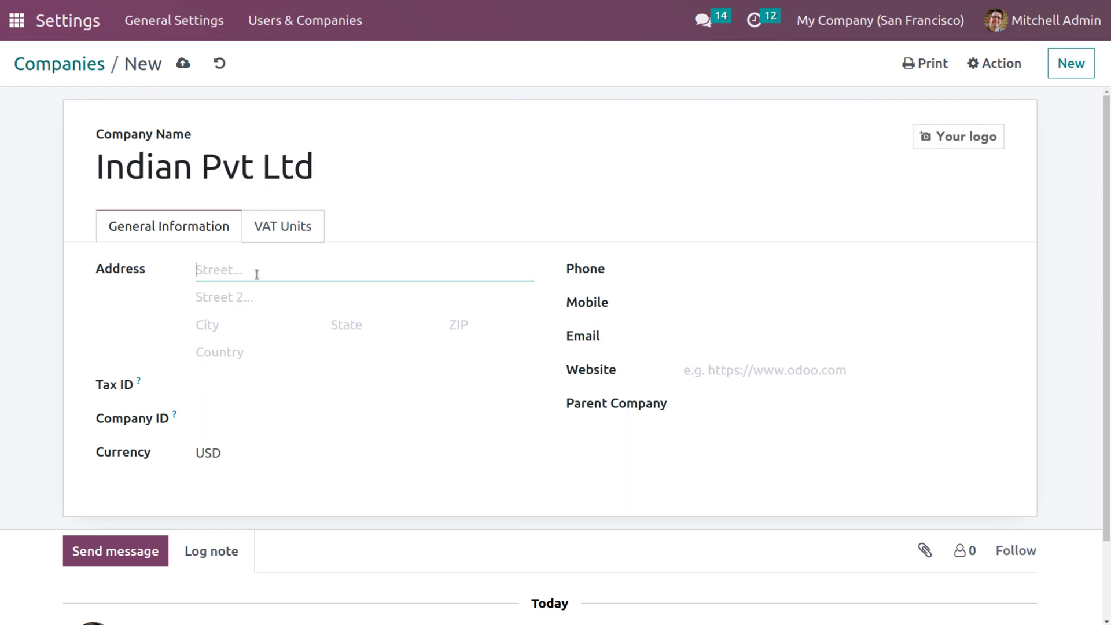
pyautogui.write('Gandhi Nagar')
pyautogui.click(241, 357)
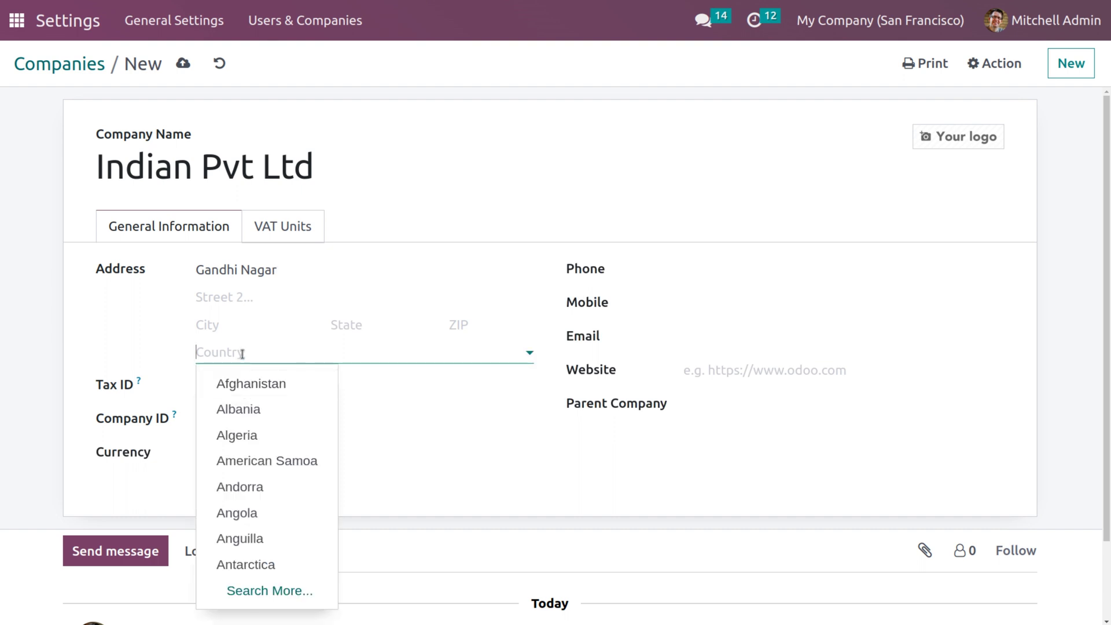
pyautogui.write('india')
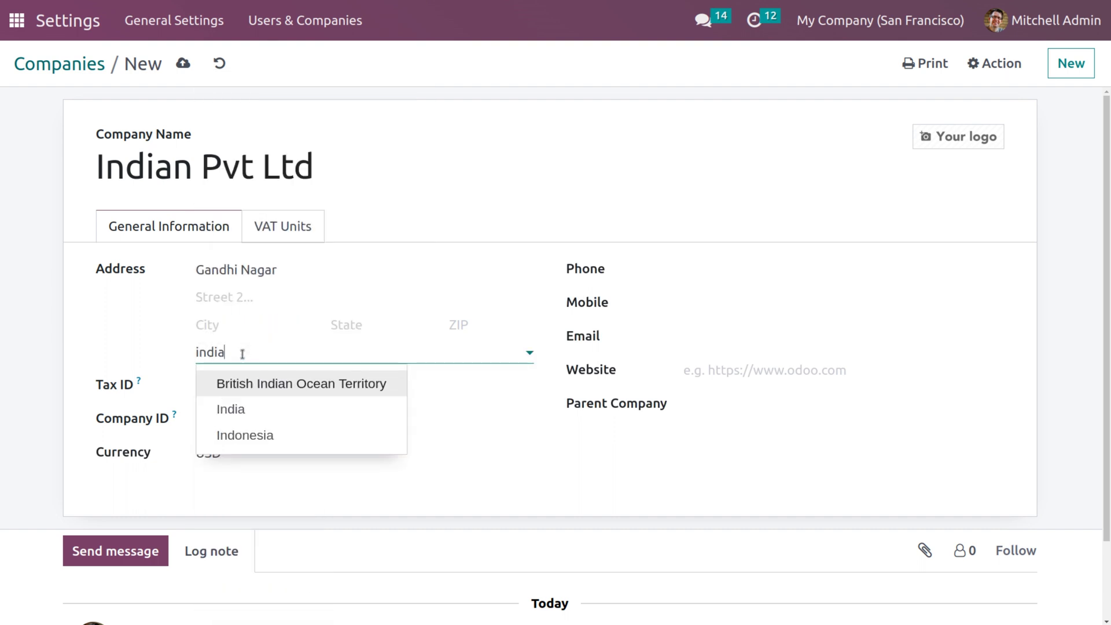
pyautogui.click(229, 410)
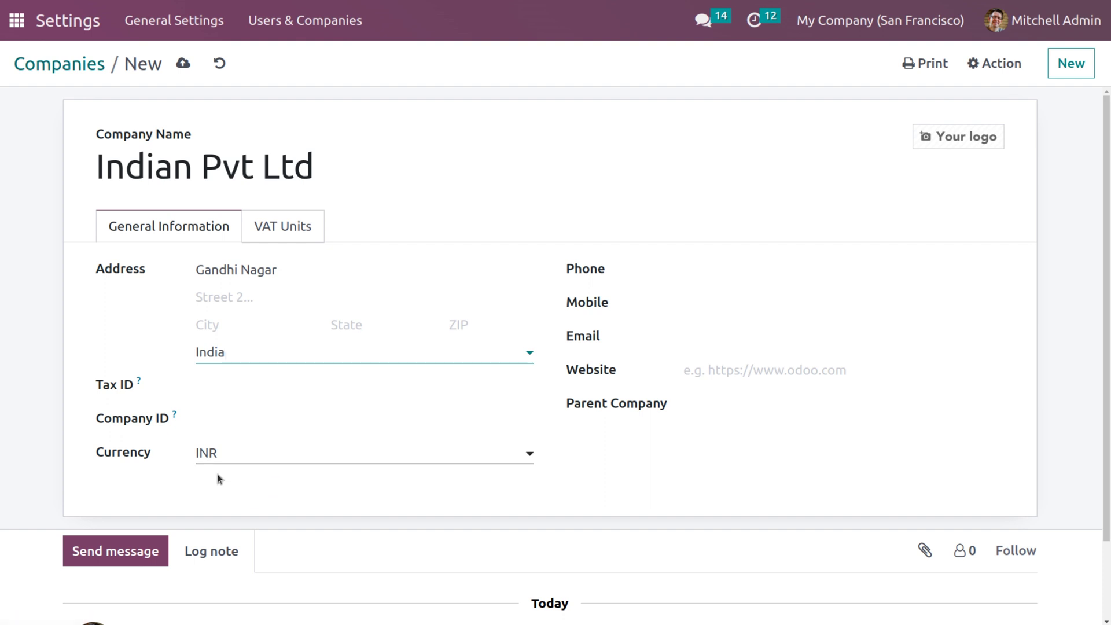
pyautogui.click(359, 328)
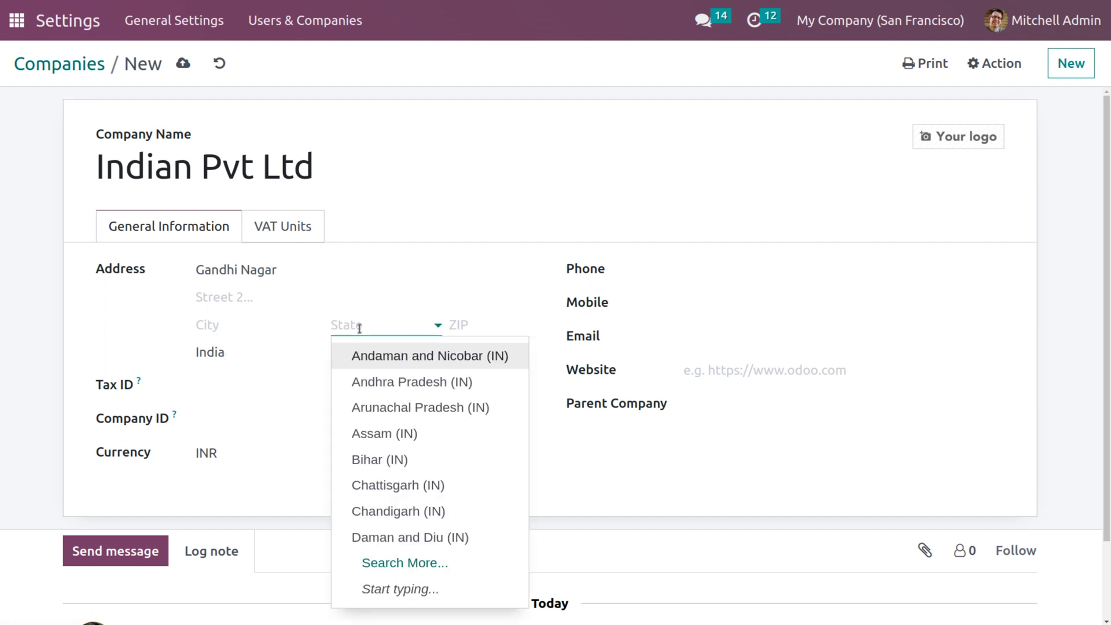
pyautogui.write('kera')
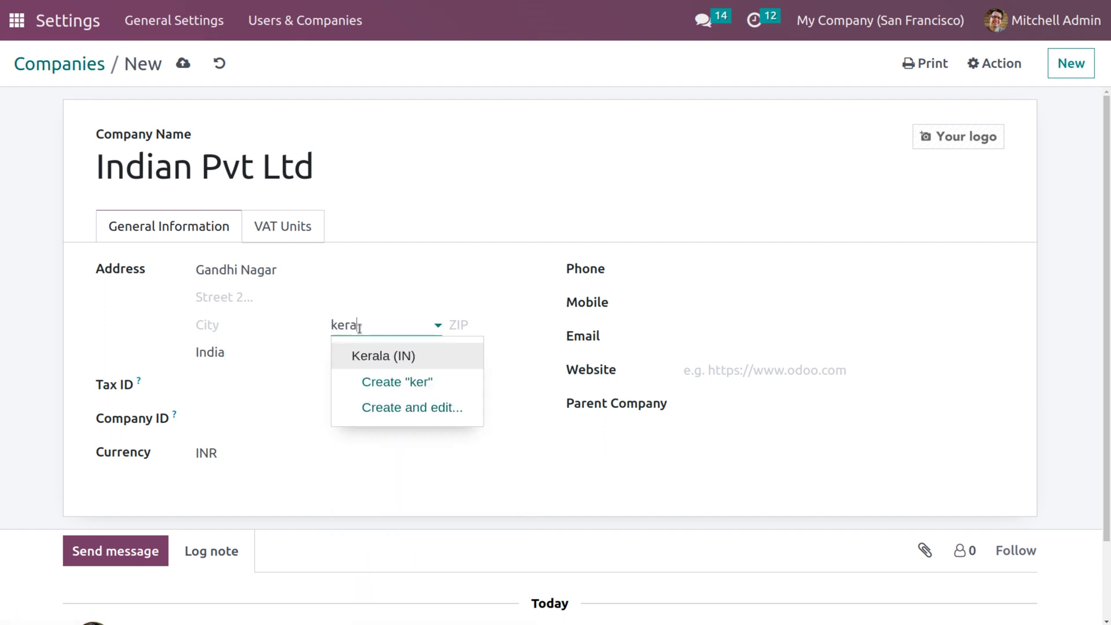
pyautogui.write('l')
pyautogui.click(401, 367)
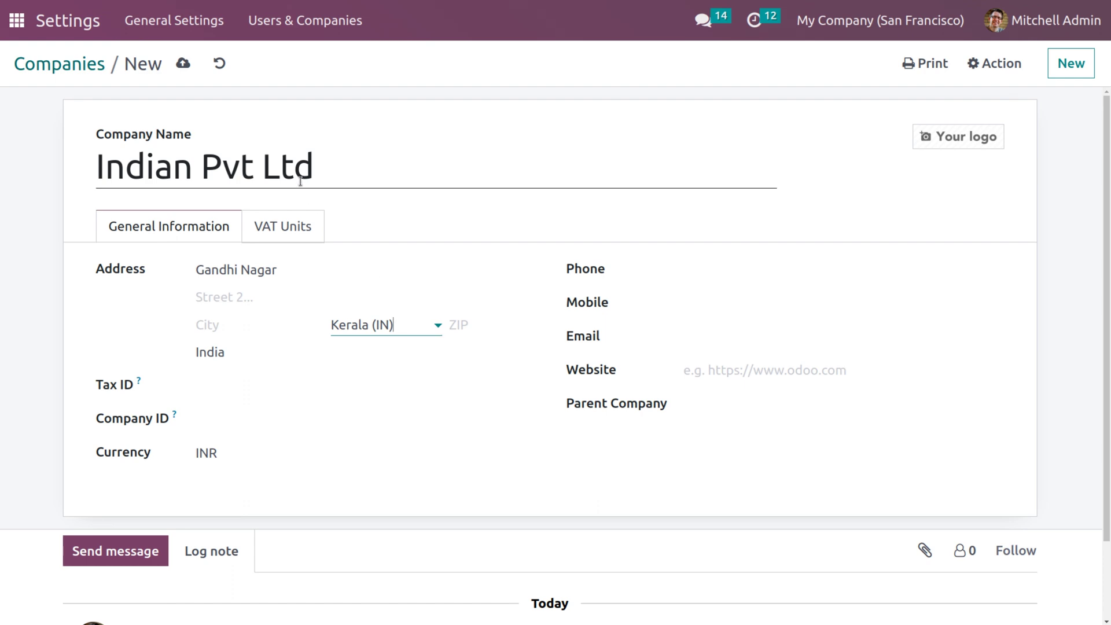
pyautogui.click(185, 65)
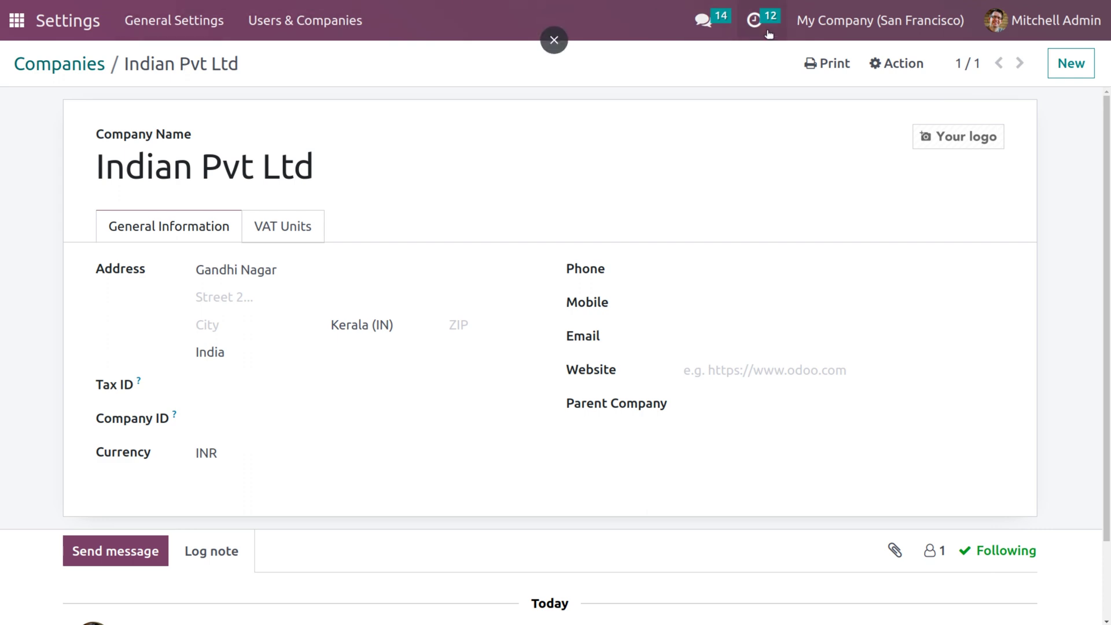
# Step: Switch the working company to Indian Pvt Ltd and open its Accounting configuration menu
pyautogui.click(802, 28)
pyautogui.click(822, 144)
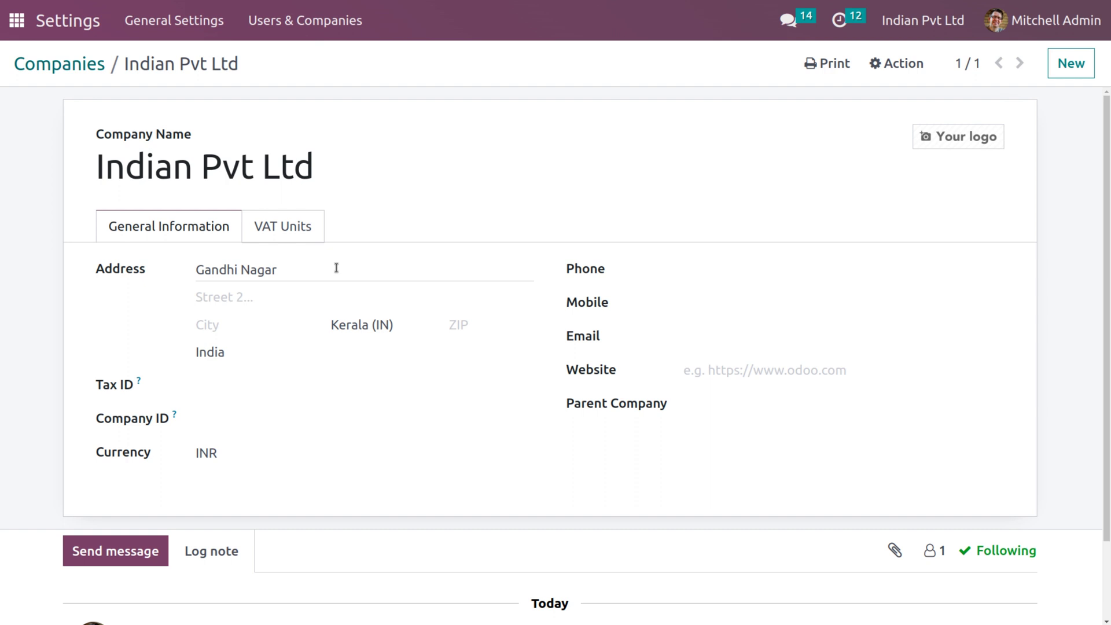
pyautogui.click(12, 18)
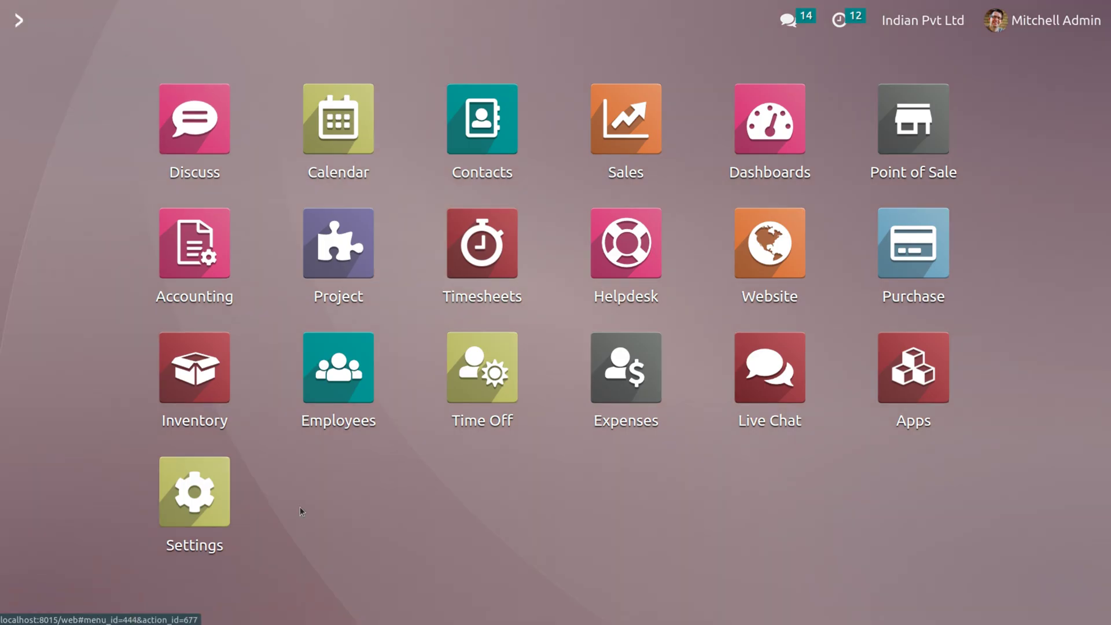
pyautogui.click(206, 263)
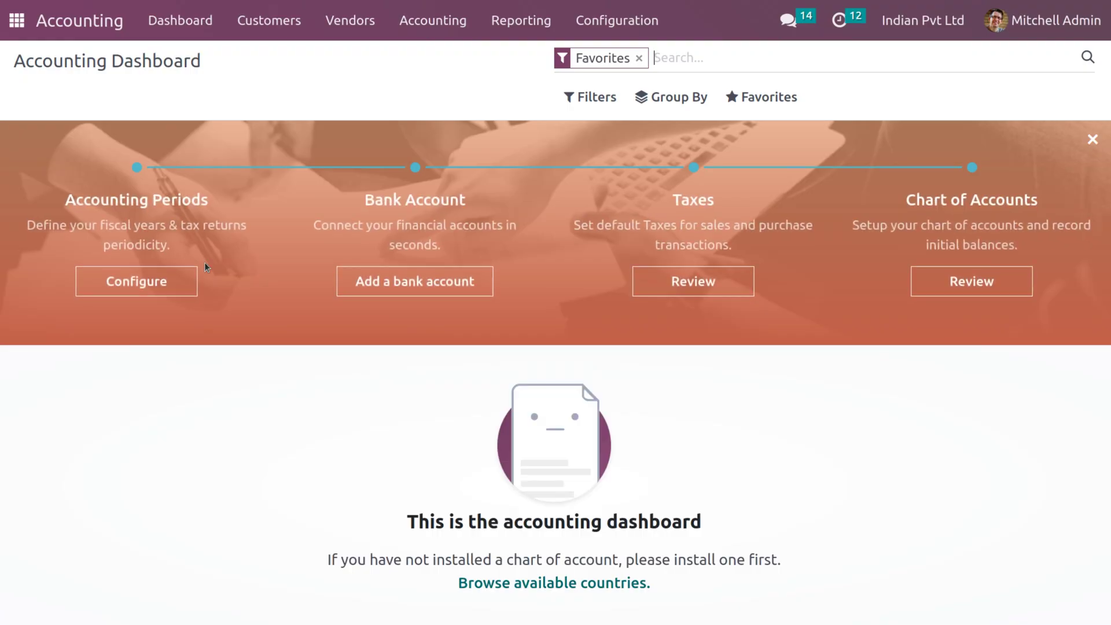
pyautogui.click(602, 20)
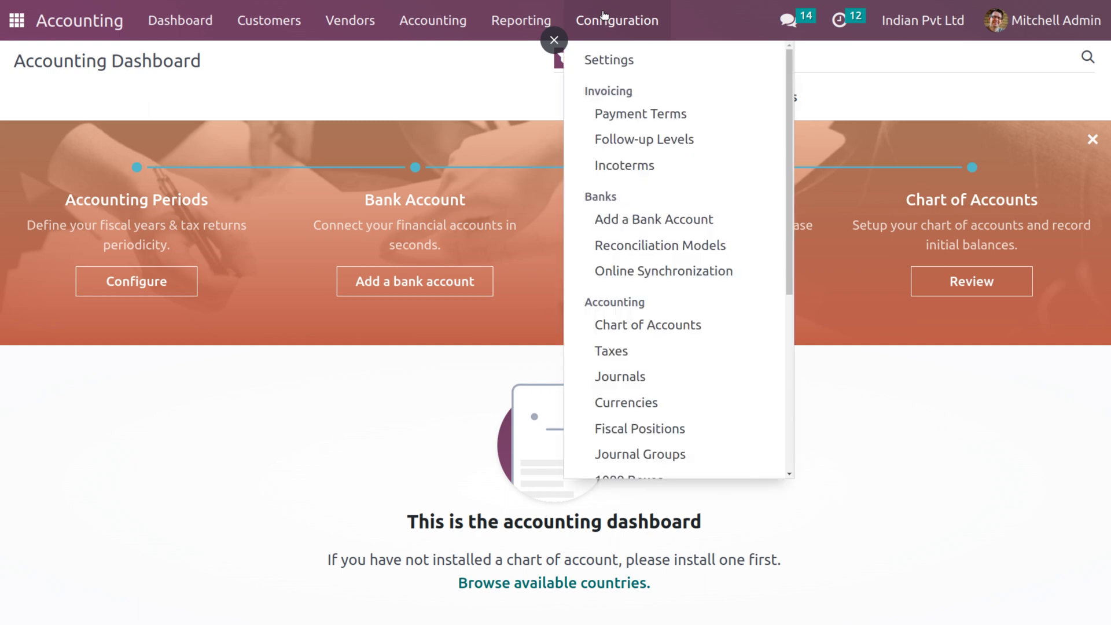
# Step: Create and save a sales tax named sgst with an amount of 10%
pyautogui.click(616, 357)
pyautogui.click(47, 97)
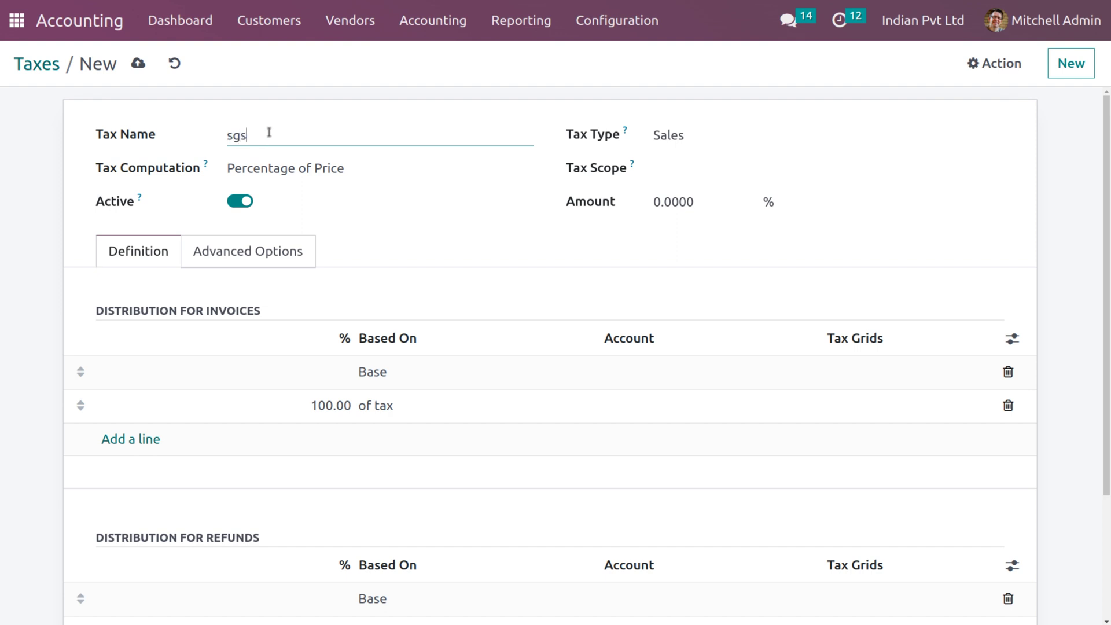
pyautogui.write('sgst')
pyautogui.click(705, 202)
pyautogui.press('BackSpace')
pyautogui.press('BackSpace')
pyautogui.press('BackSpace')
pyautogui.press('BackSpace')
pyautogui.press('BackSpace')
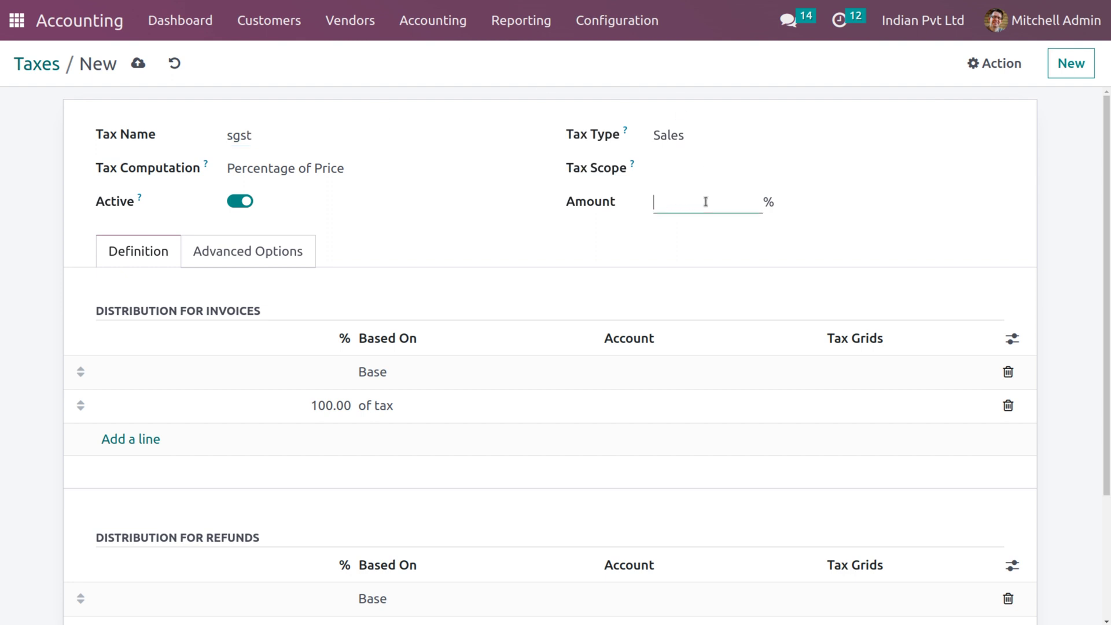
pyautogui.write('10')
pyautogui.click(138, 62)
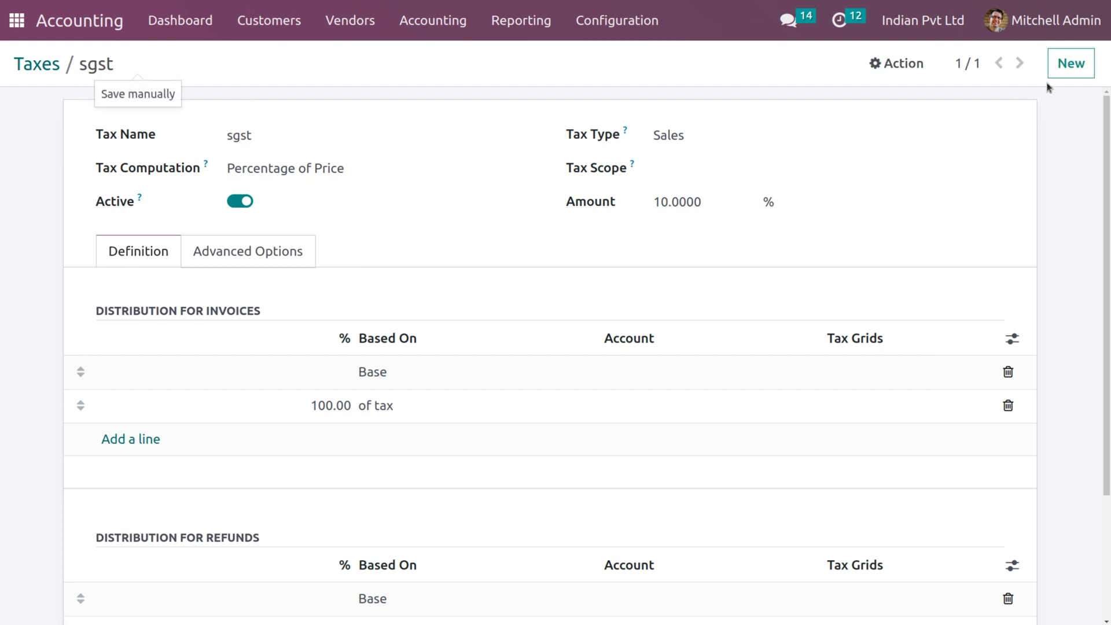
# Step: Create and save a second sales tax named cgst with an amount of 20%
pyautogui.click(1066, 64)
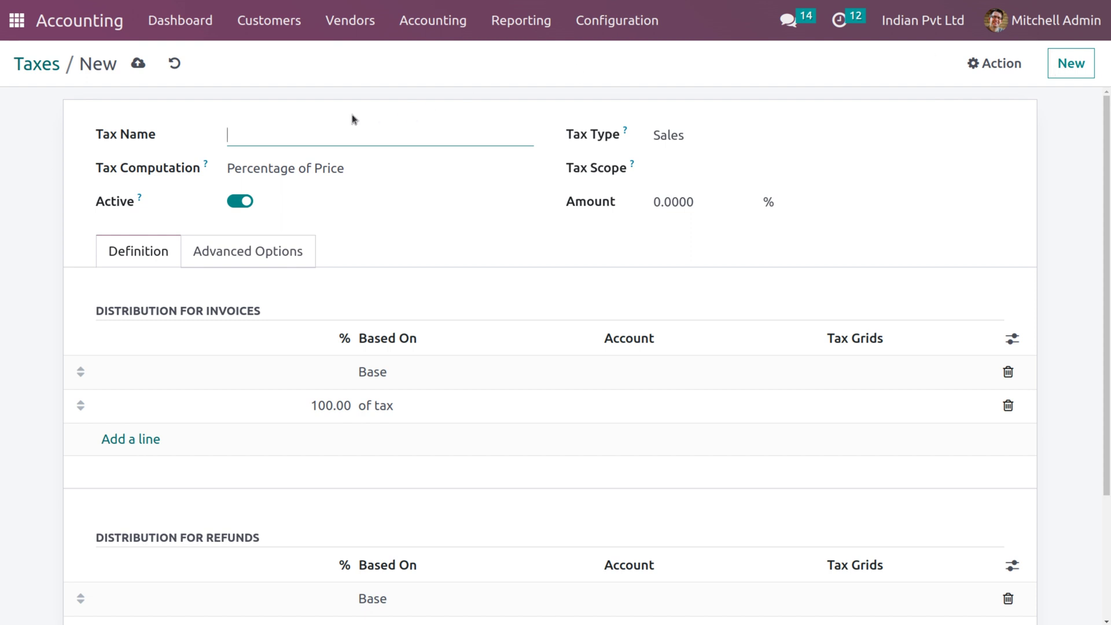
pyautogui.write('csg')
pyautogui.write('gst')
pyautogui.click(698, 202)
pyautogui.press('BackSpace')
pyautogui.press('BackSpace')
pyautogui.press('BackSpace')
pyautogui.press('BackSpace')
pyautogui.press('BackSpace')
pyautogui.write('2')
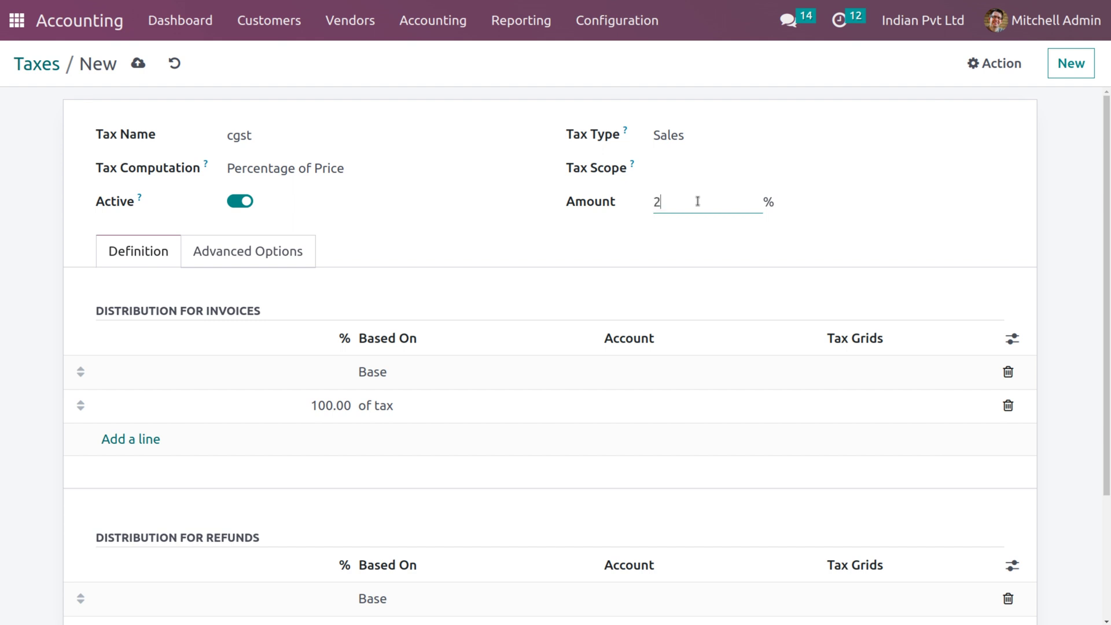
pyautogui.write('0')
pyautogui.click(138, 65)
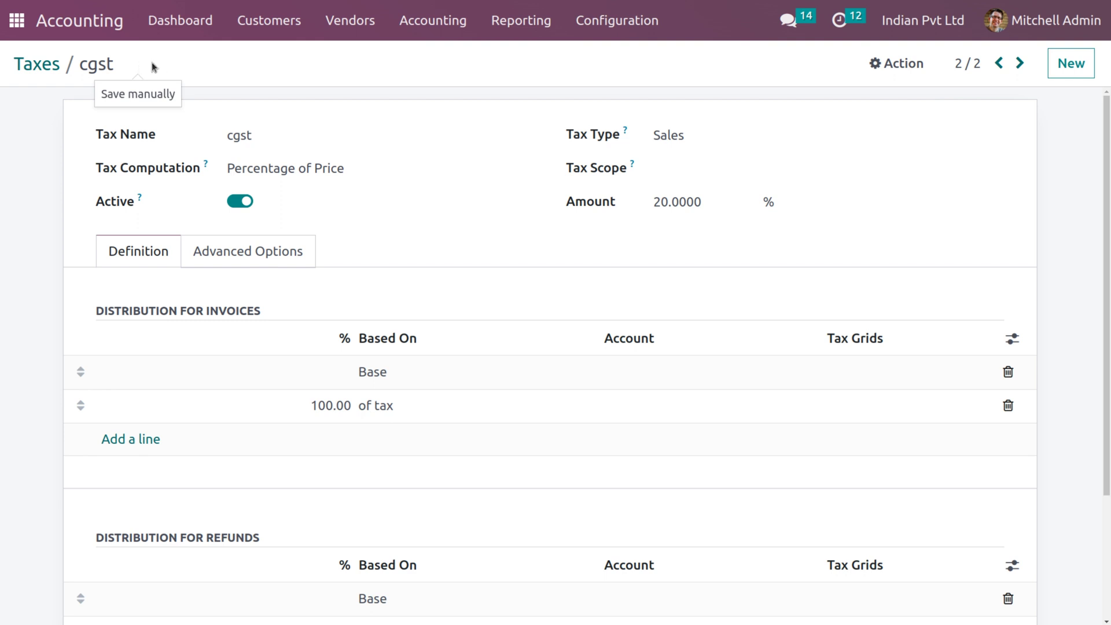
# Step: Begin a new fiscal position named India, then return to the home menu
pyautogui.click(628, 23)
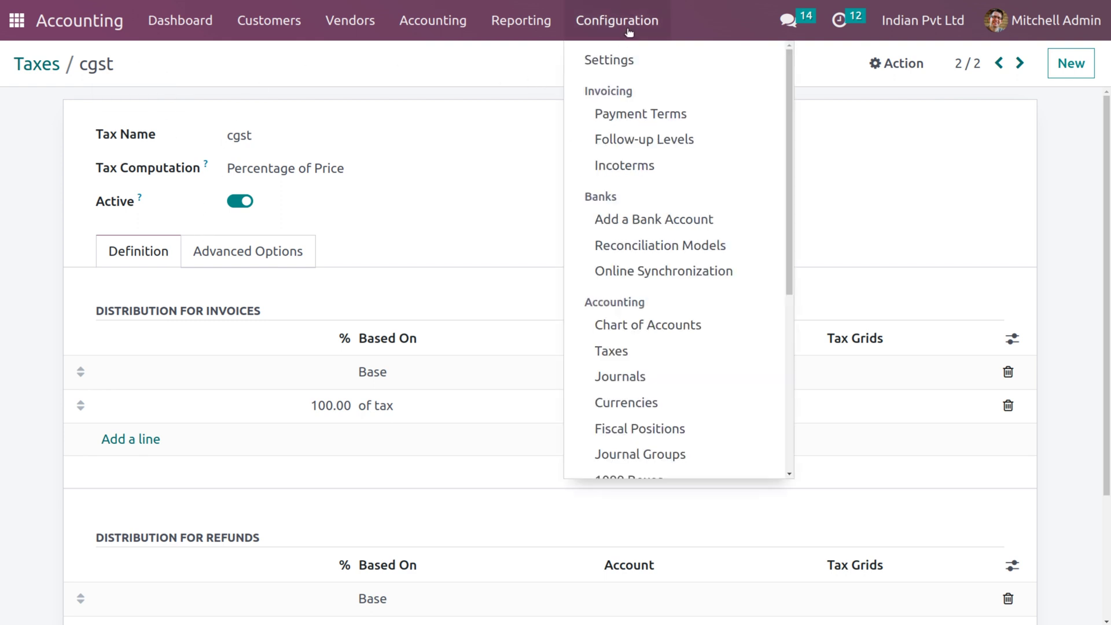
pyautogui.click(669, 429)
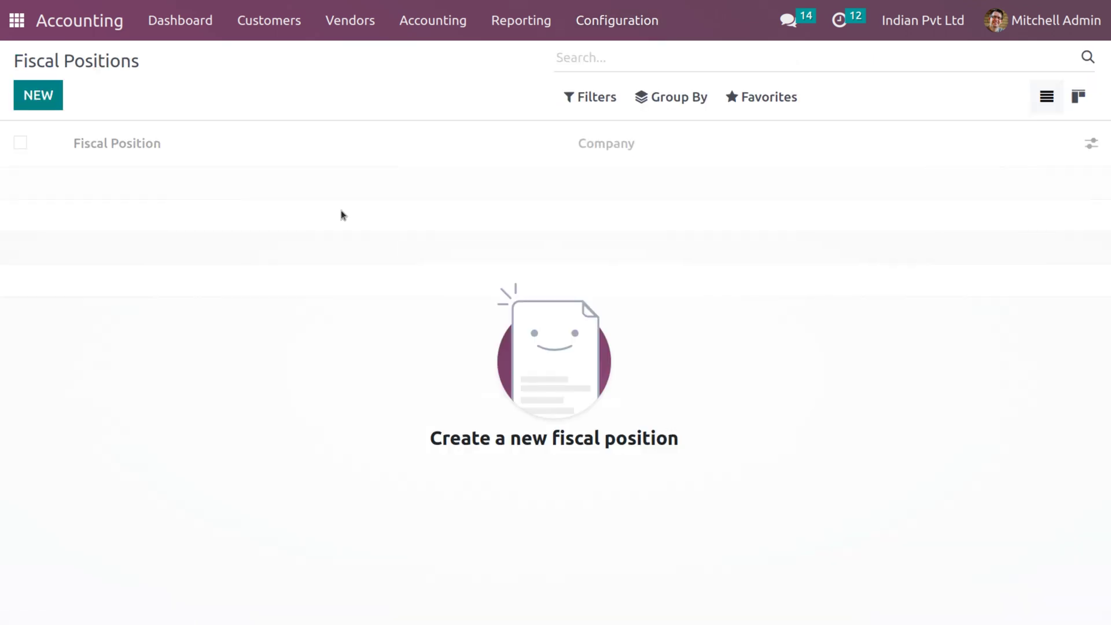
pyautogui.click(50, 94)
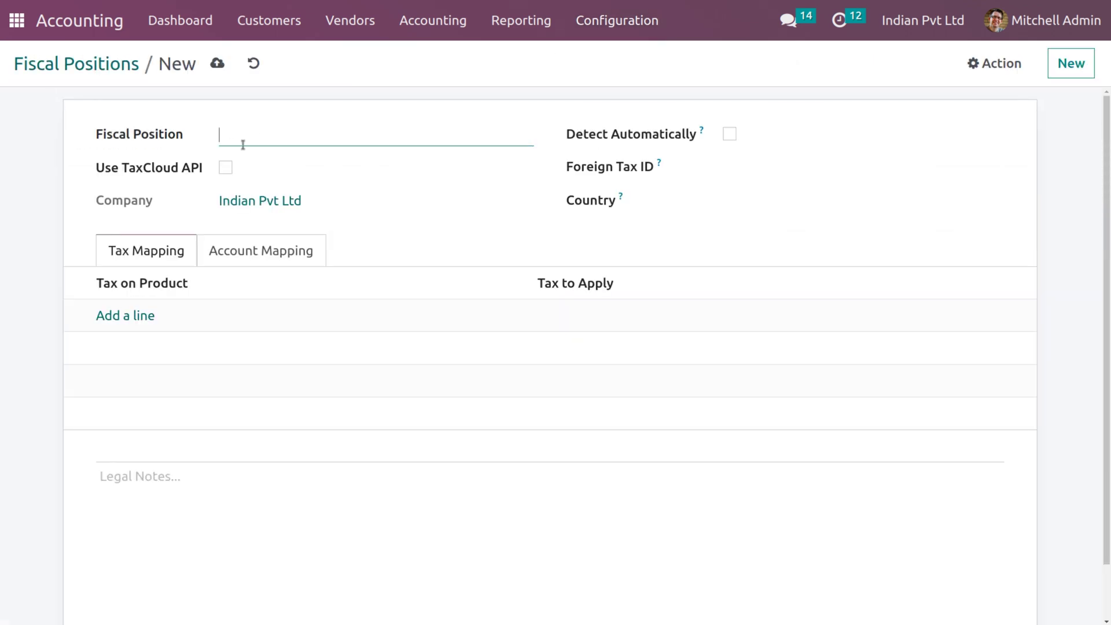
pyautogui.write('India')
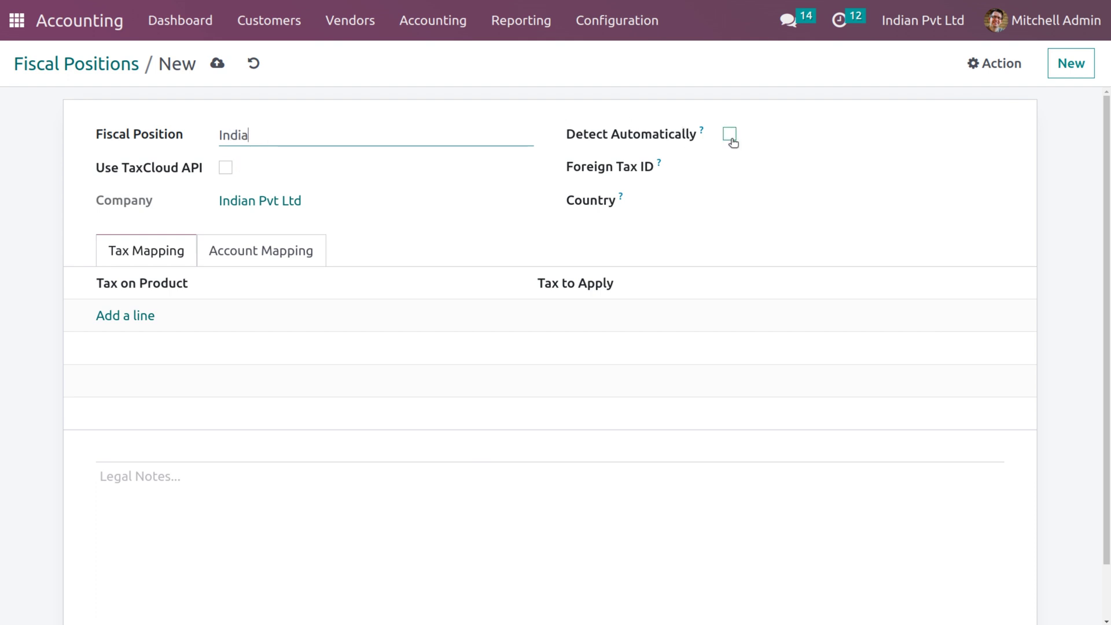
pyautogui.click(24, 23)
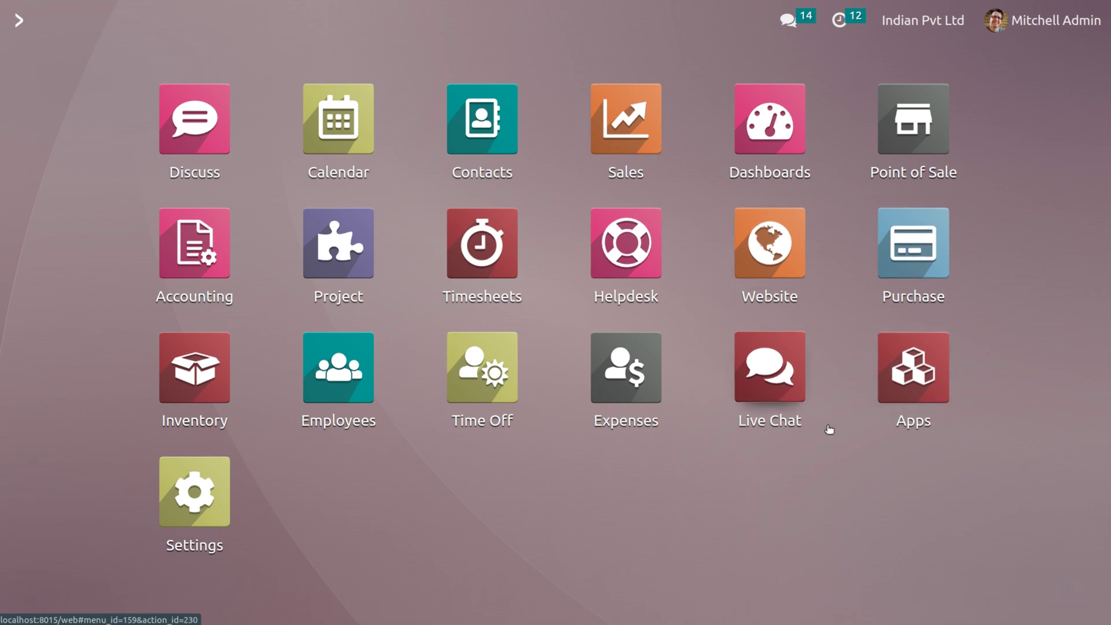
# Step: Set the fiscal localization package to Configurable Account Chart Template in Accounting Settings and save
pyautogui.click(209, 255)
pyautogui.click(615, 20)
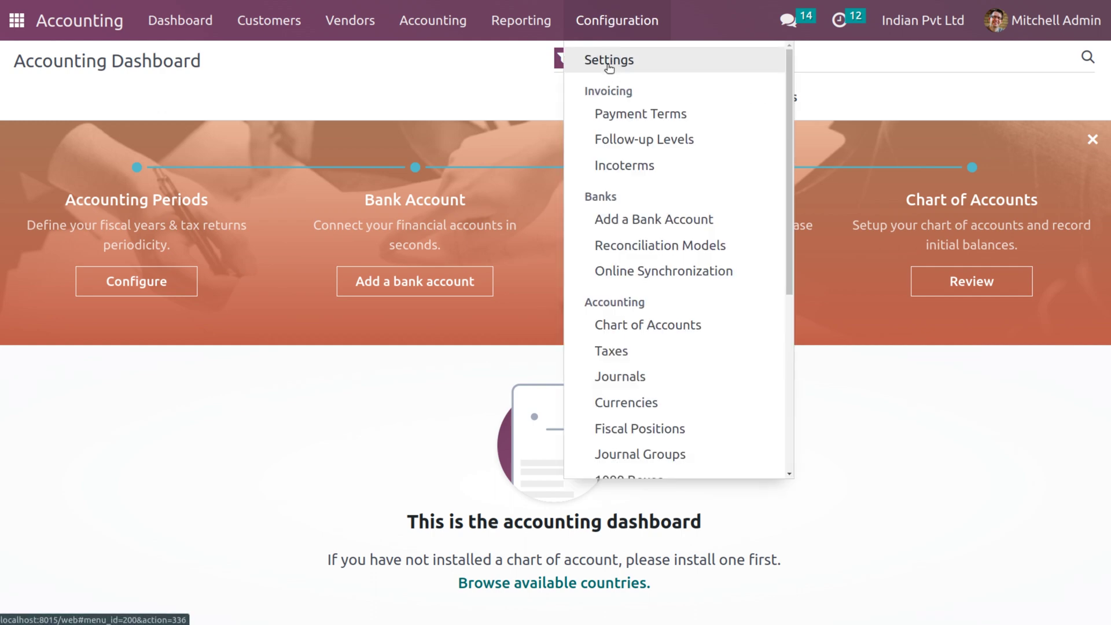
pyautogui.click(609, 63)
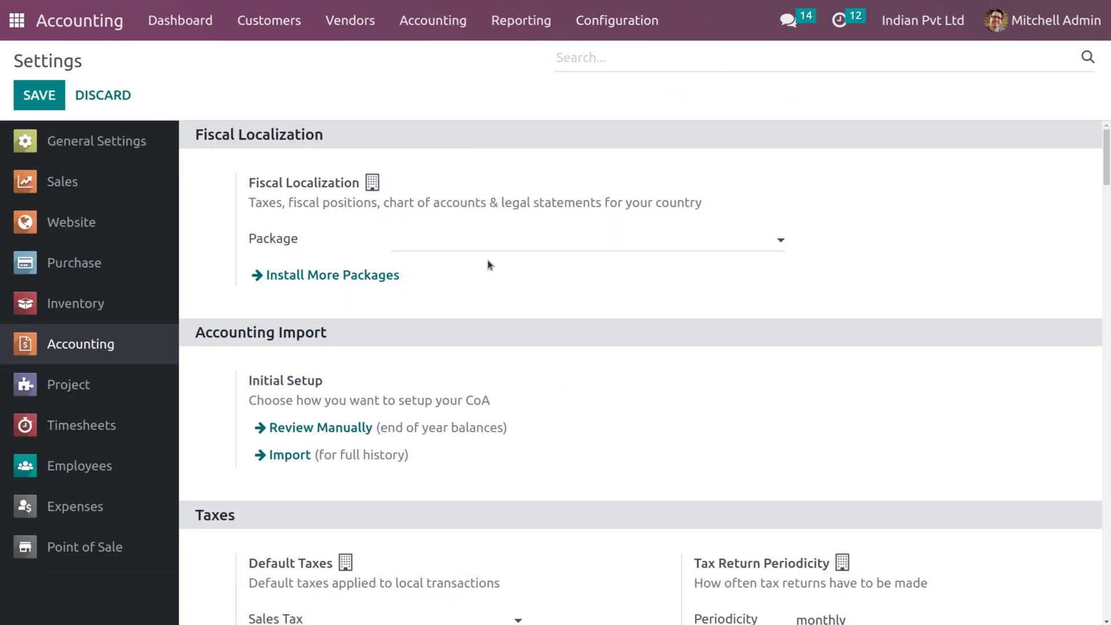
pyautogui.click(486, 237)
pyautogui.click(457, 277)
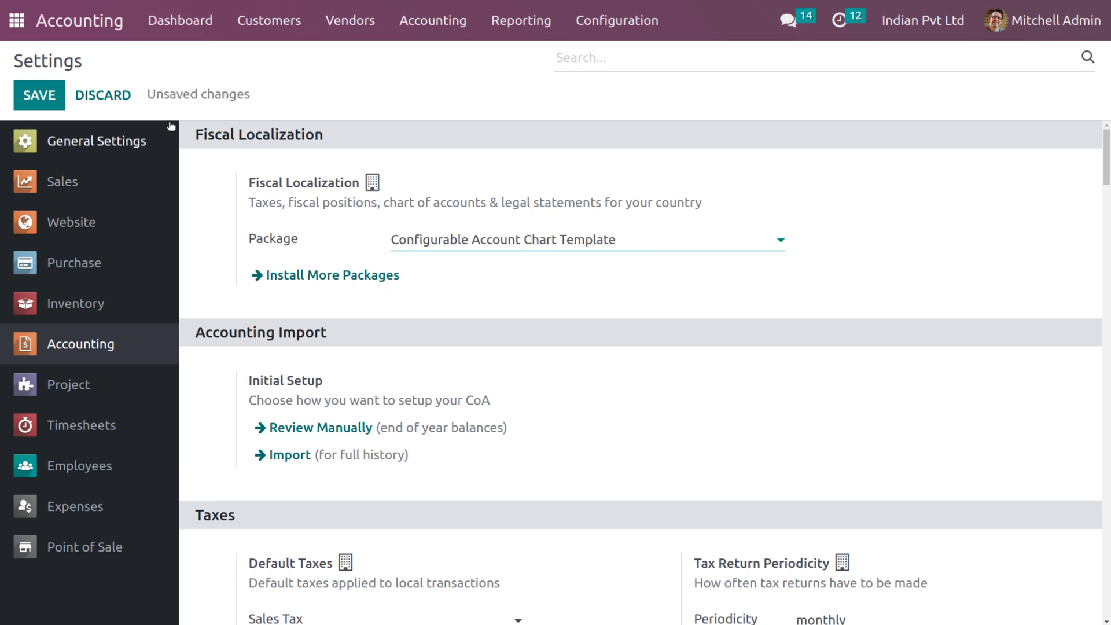
pyautogui.click(49, 97)
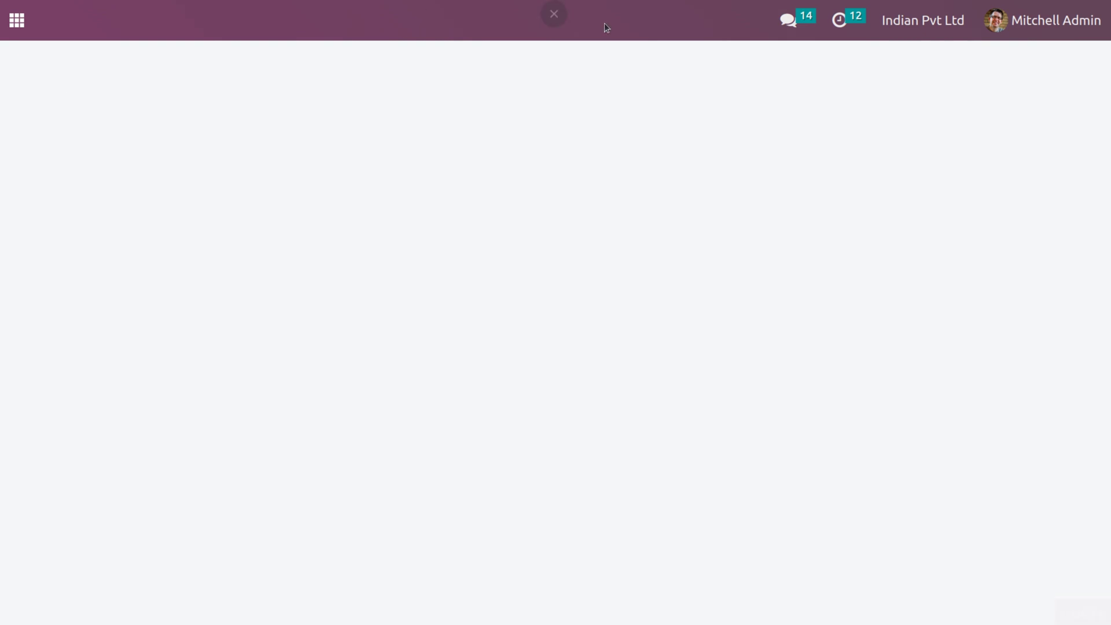
pyautogui.click(657, 22)
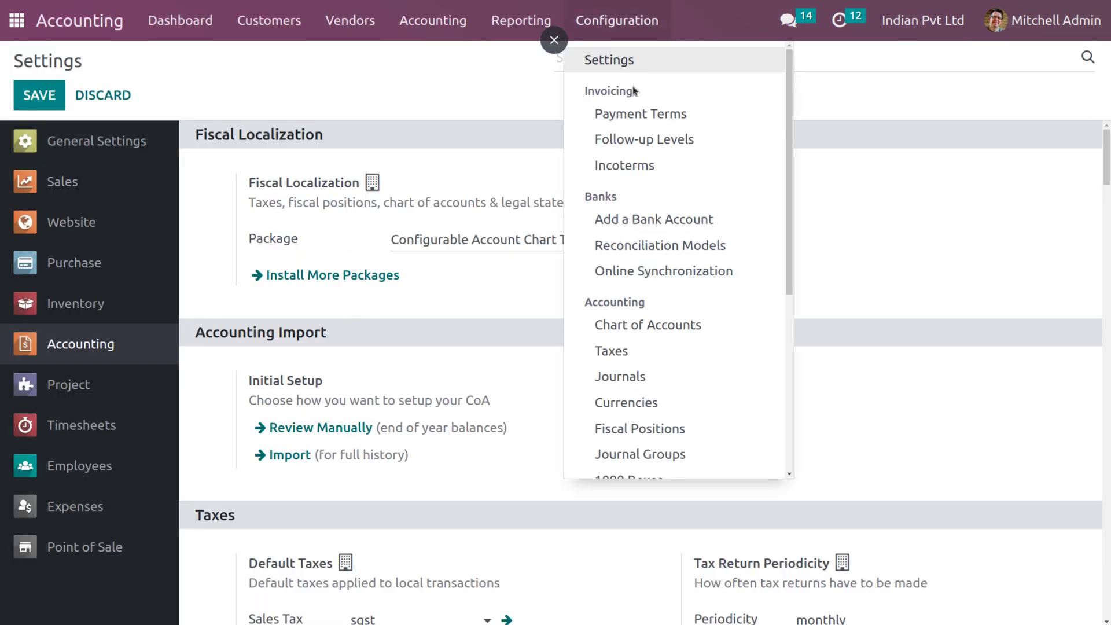
# Step: Open the India fiscal position from the Fiscal Positions list
pyautogui.click(672, 361)
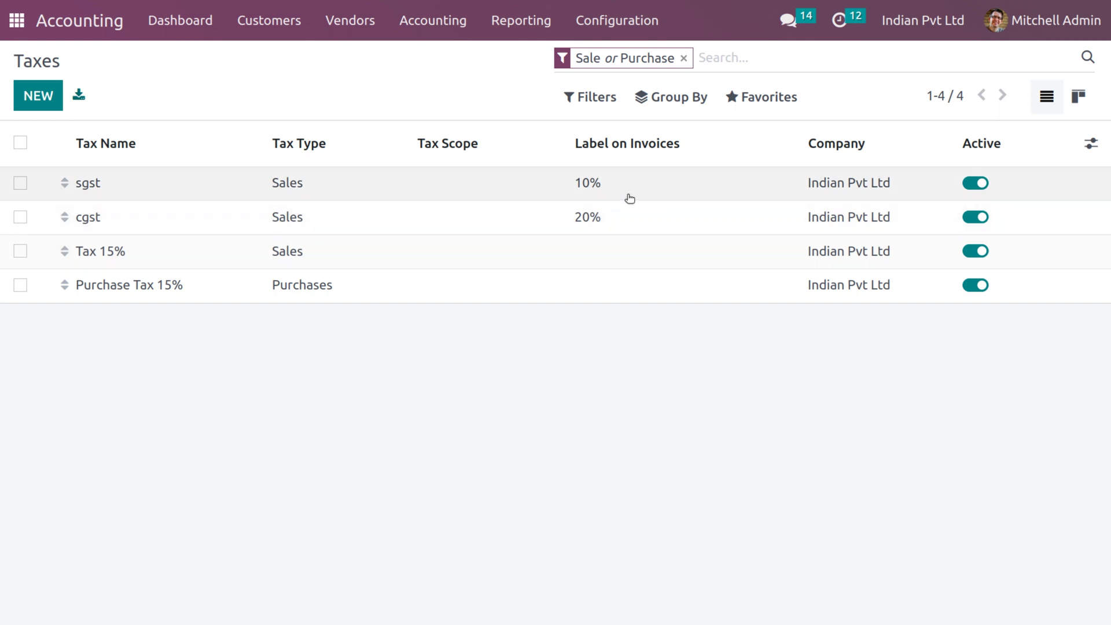
pyautogui.click(596, 36)
pyautogui.click(596, 36)
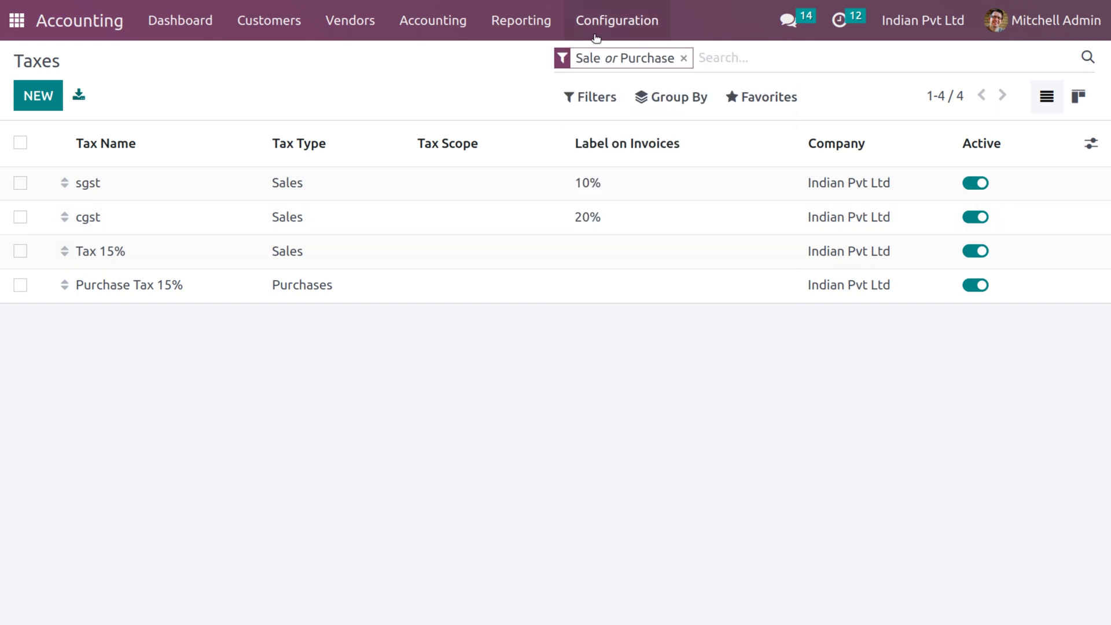
pyautogui.click(596, 36)
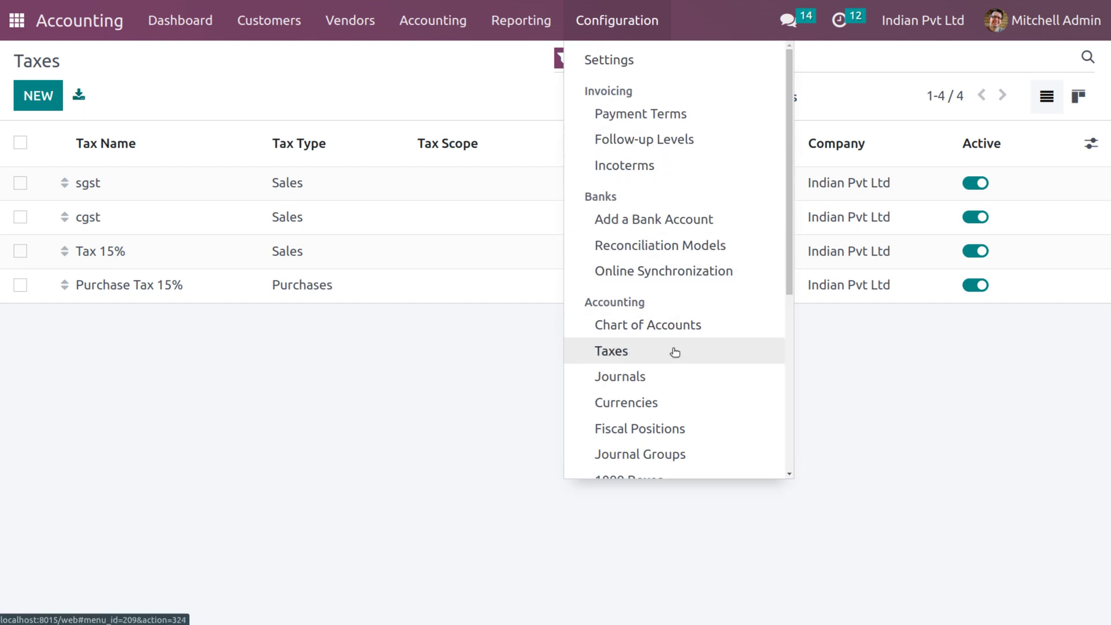
pyautogui.click(672, 427)
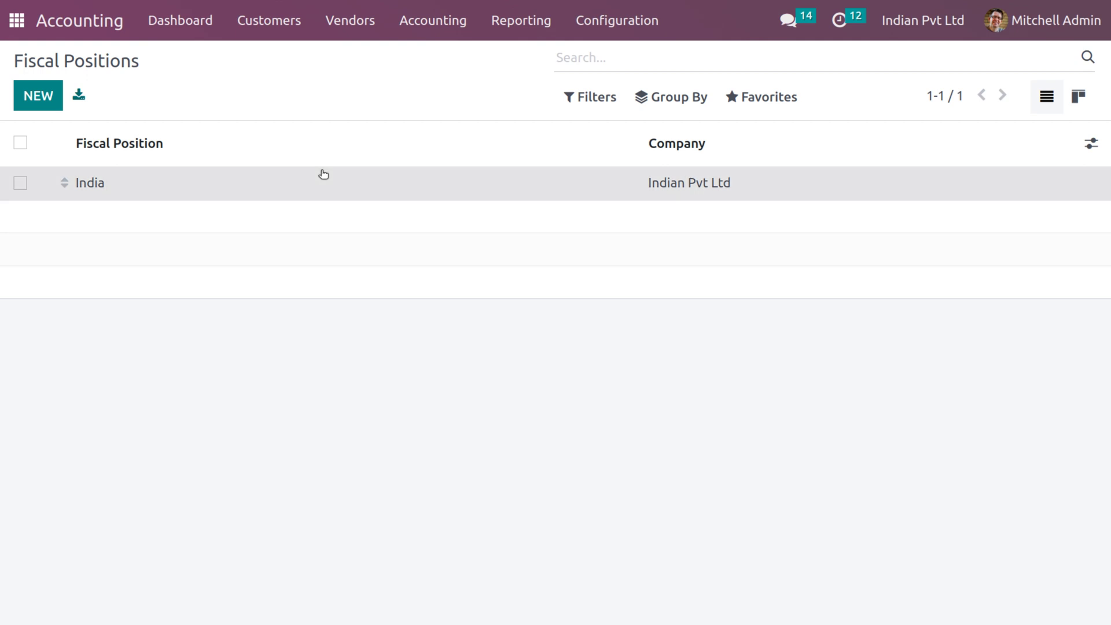
pyautogui.click(323, 175)
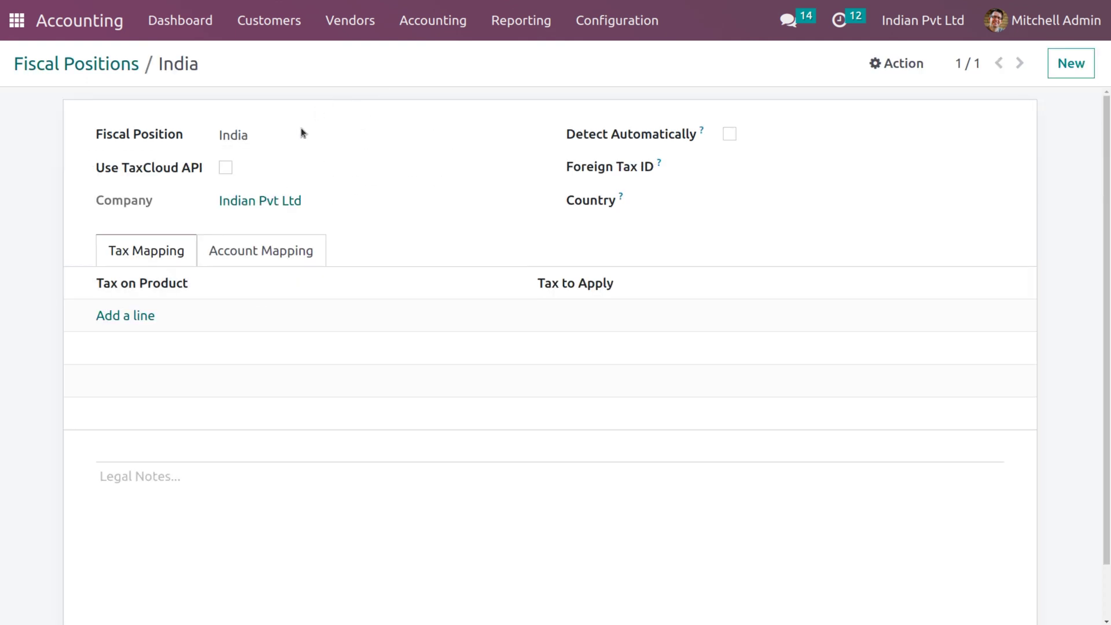
# Step: Turn on Detect Automatically, set the country to India, and list all federal states
pyautogui.click(729, 136)
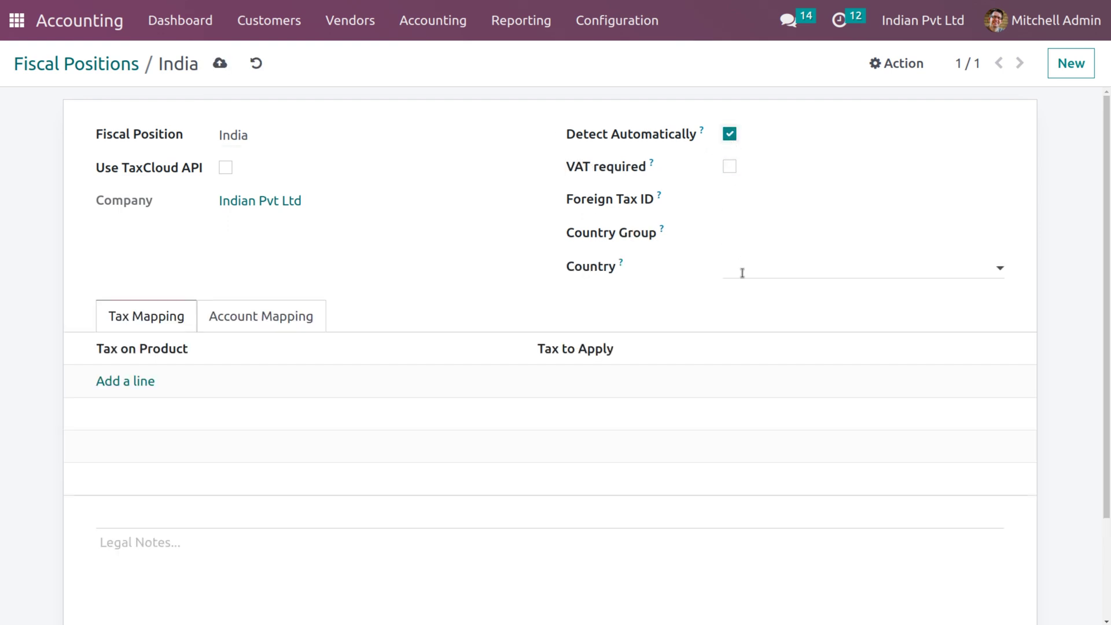
pyautogui.click(742, 270)
pyautogui.write('india')
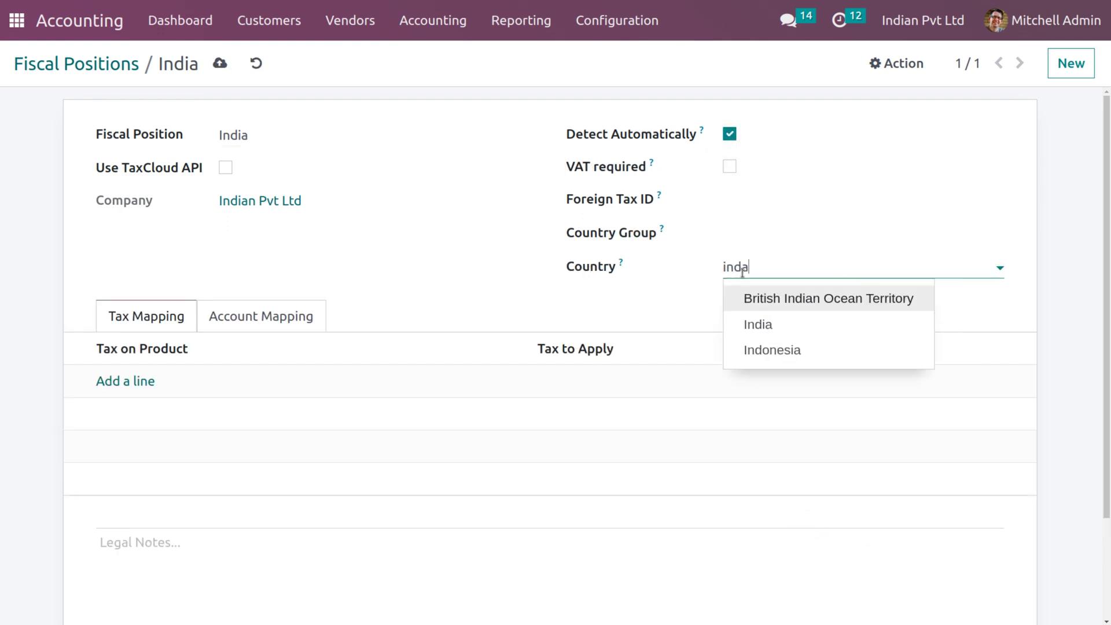
pyautogui.press('BackSpace')
pyautogui.write('a')
pyautogui.write('i')
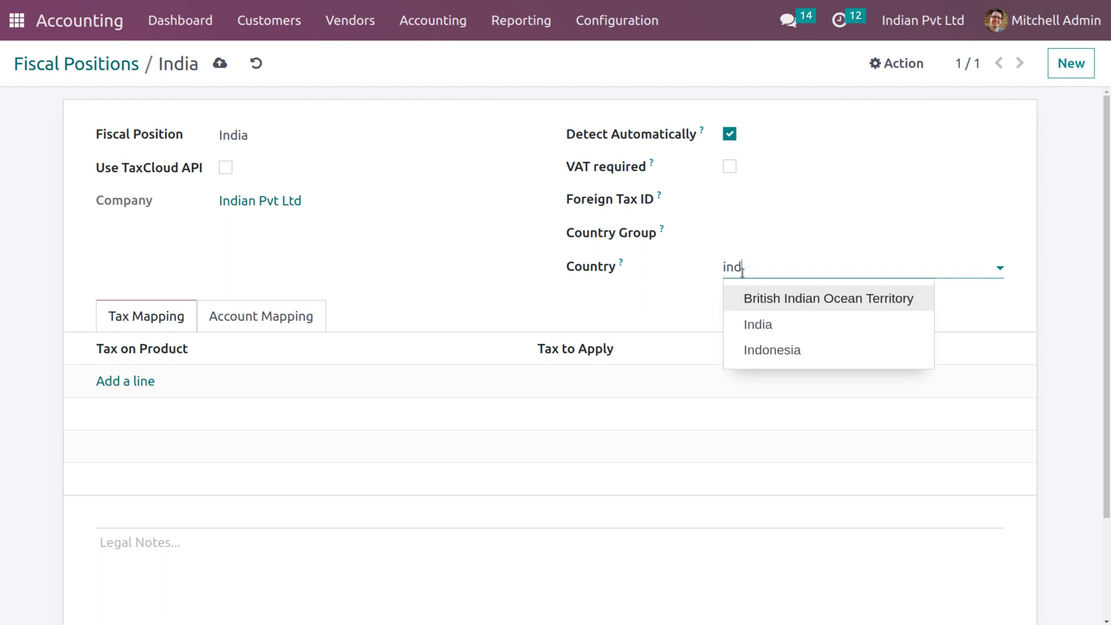
pyautogui.click(776, 327)
pyautogui.click(756, 304)
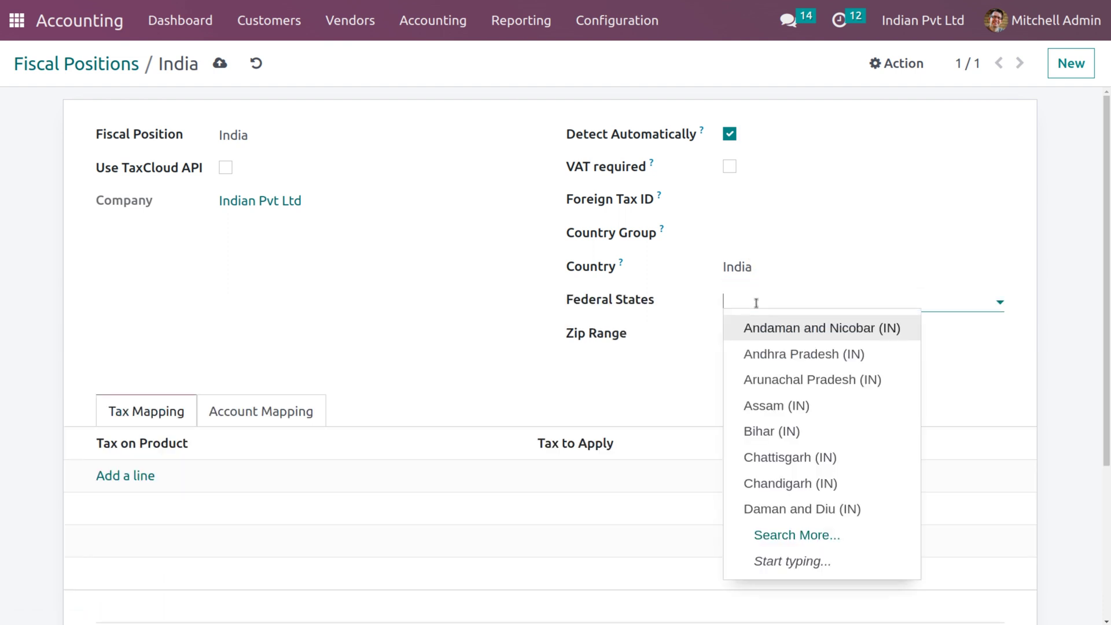
pyautogui.click(770, 536)
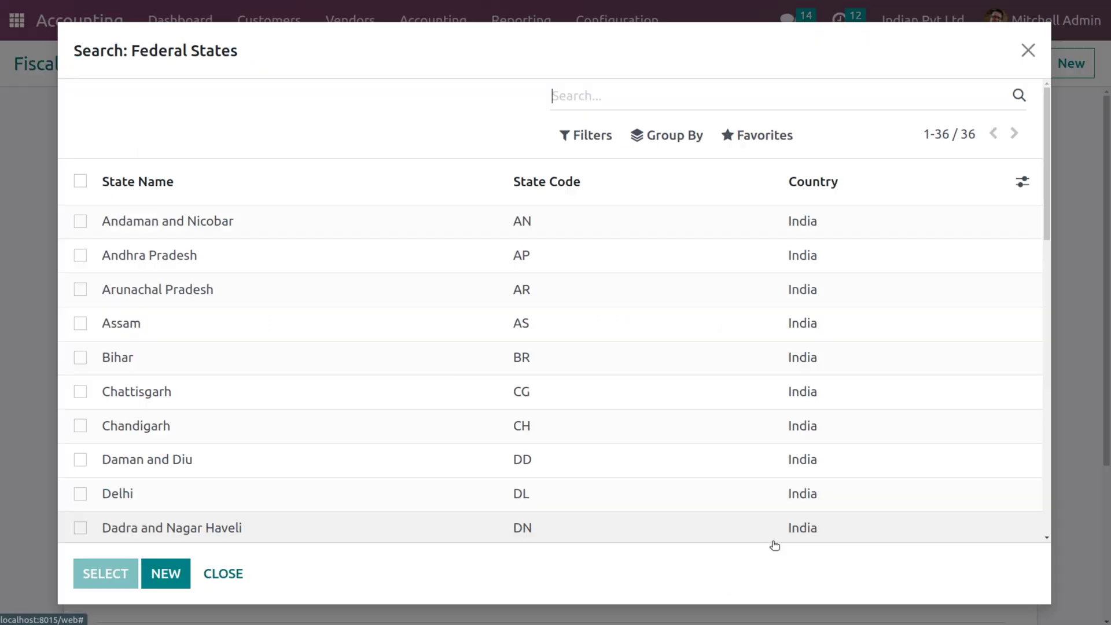
# Step: Add all 36 Indian federal states except Kerala to the fiscal position
pyautogui.click(81, 181)
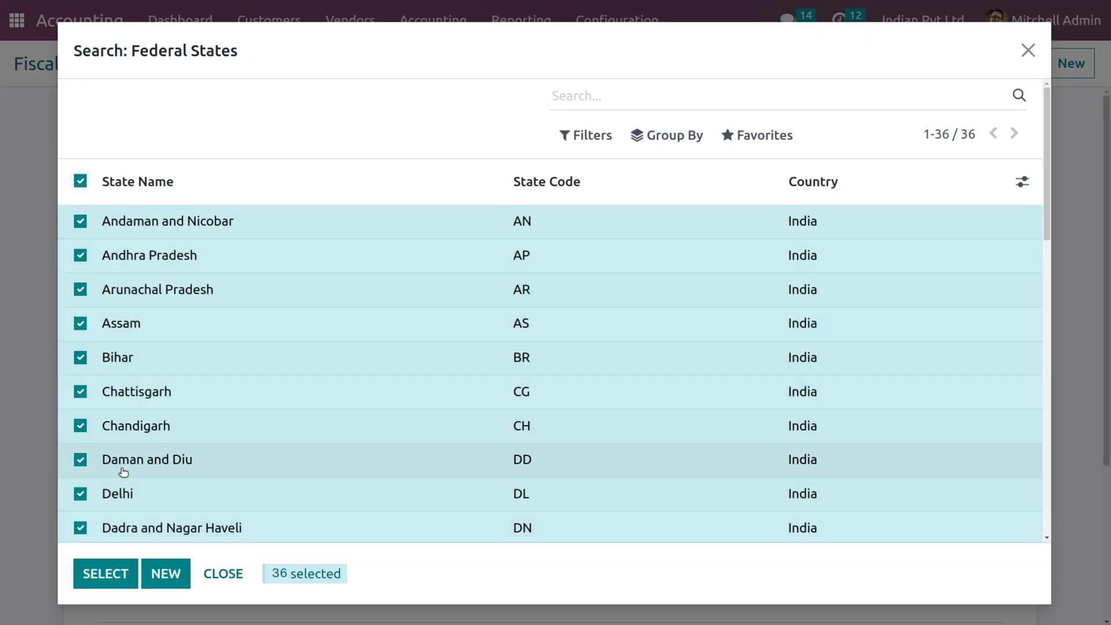
pyautogui.scroll(-5, 123, 472)
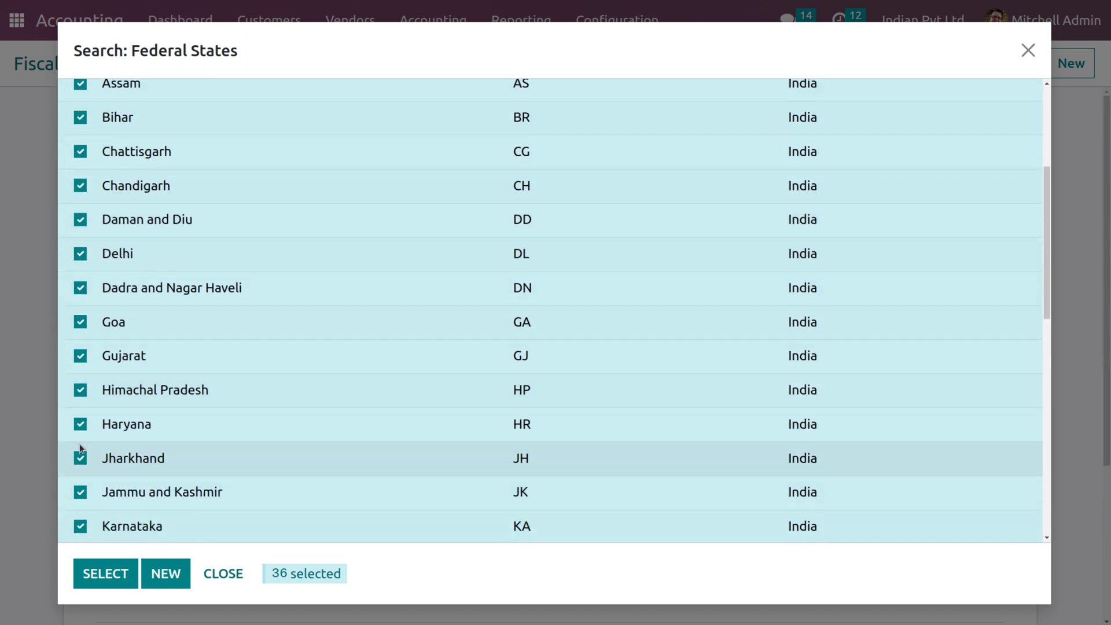
pyautogui.scroll(-3, 137, 493)
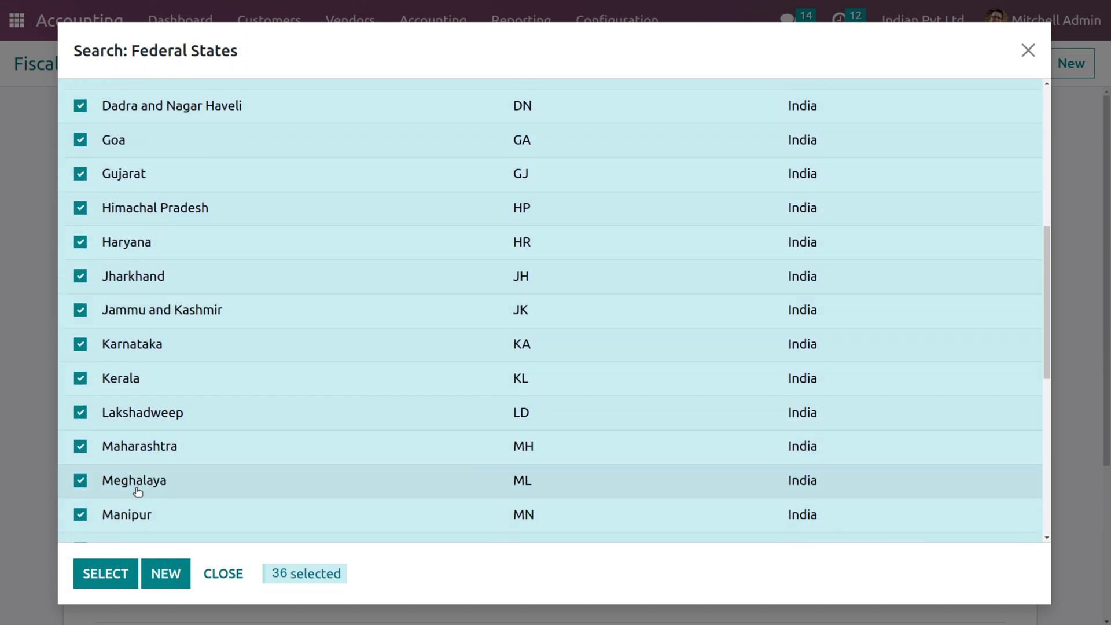
pyautogui.click(81, 379)
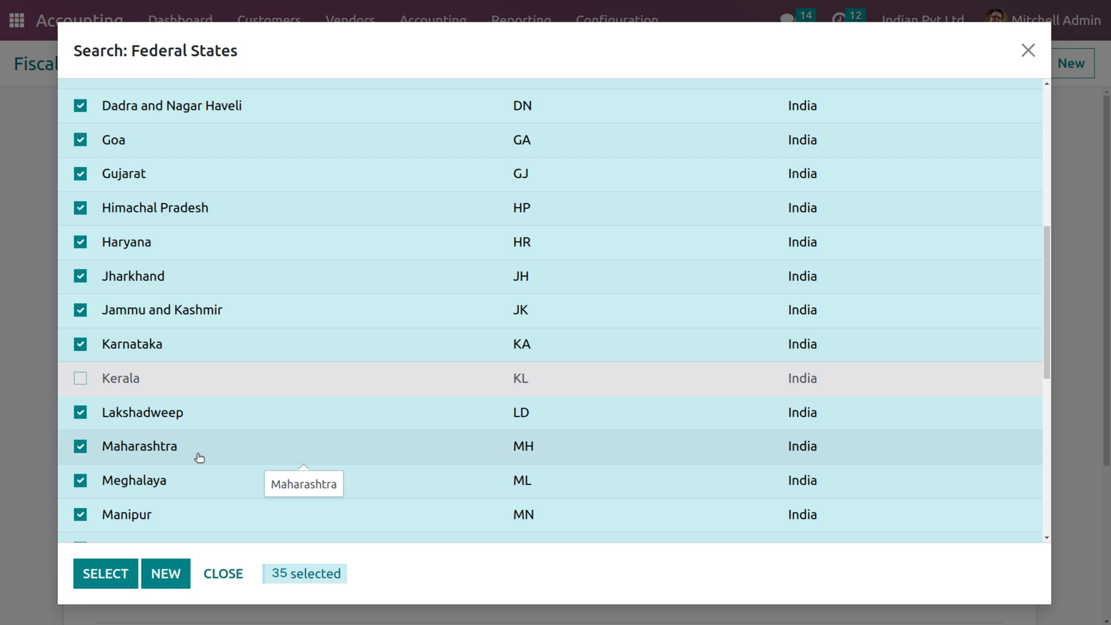
pyautogui.click(92, 576)
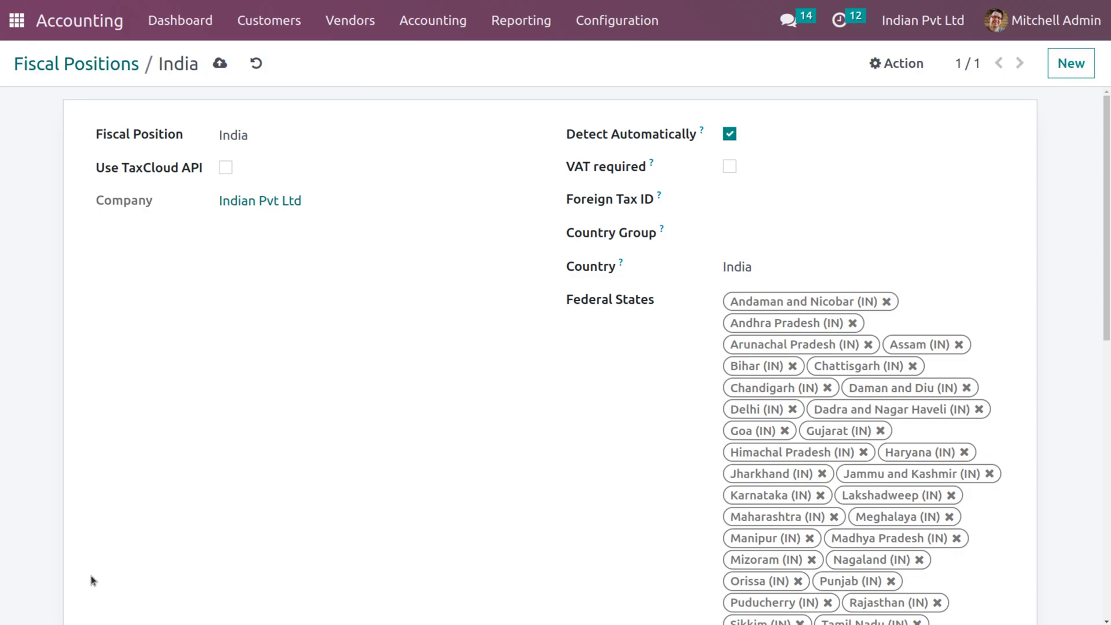
# Step: Add a tax mapping from sgst (Sales) to cgst (Sales) and save the fiscal position
pyautogui.scroll(-5, 756, 463)
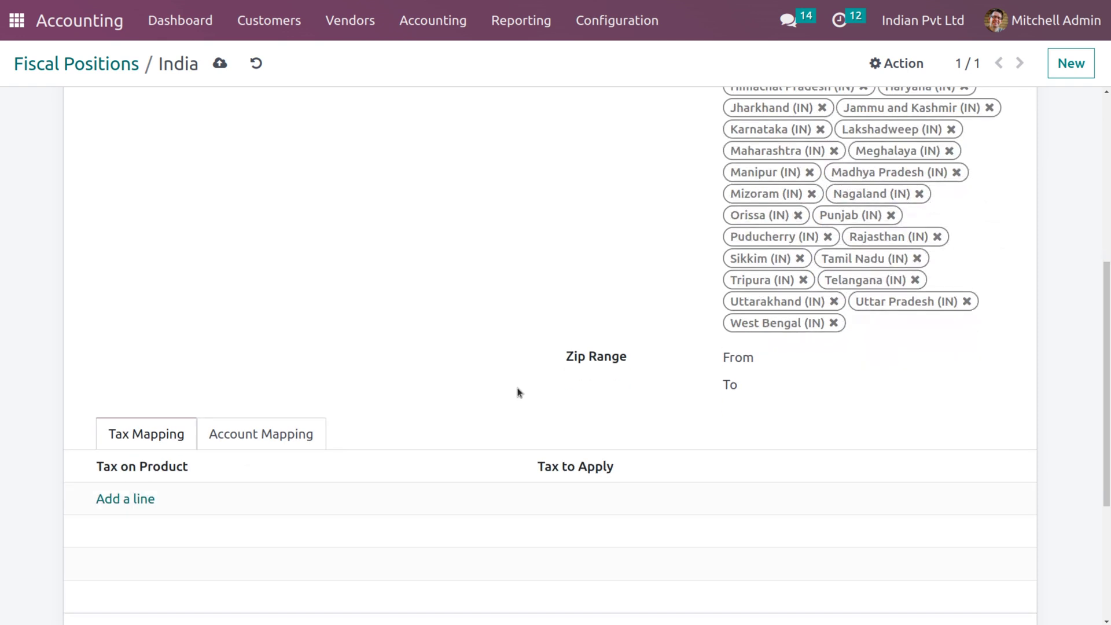
pyautogui.click(126, 500)
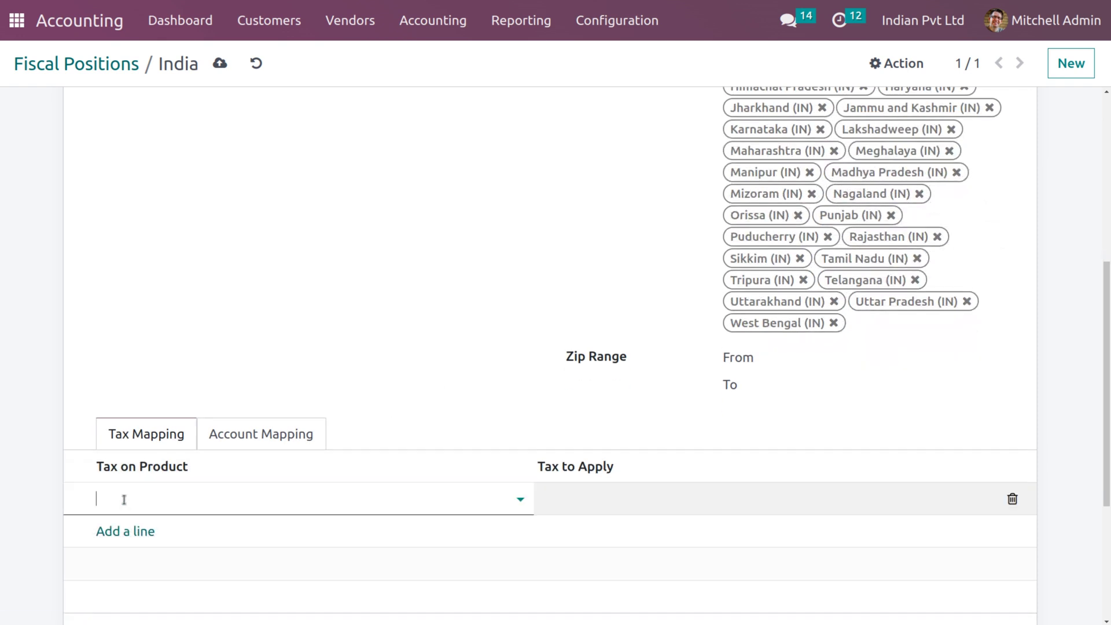
pyautogui.click(124, 500)
pyautogui.click(203, 371)
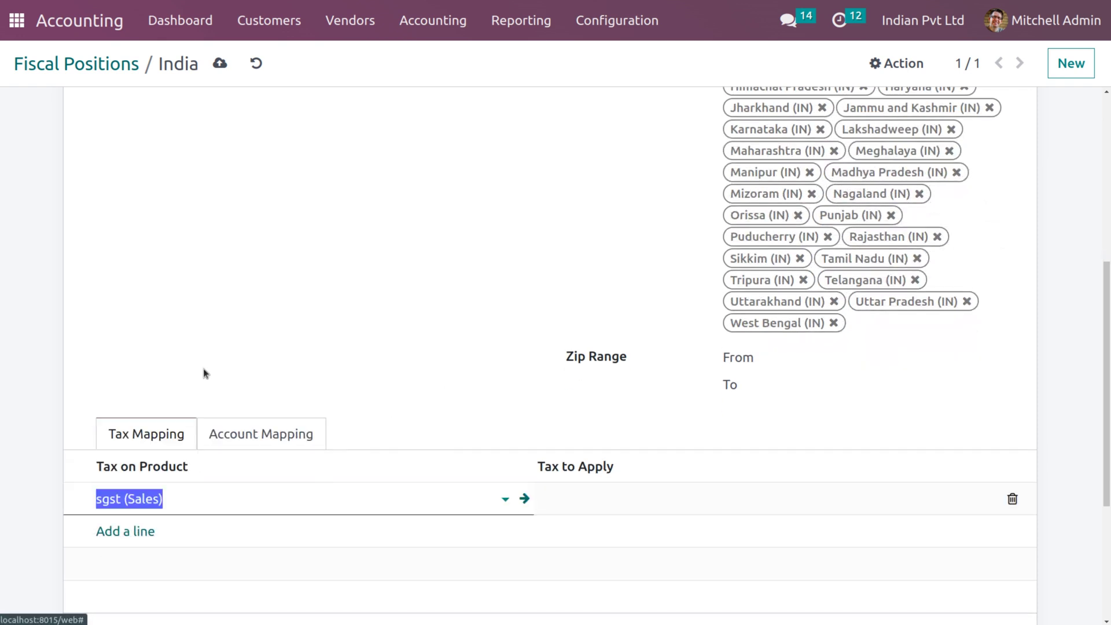
pyautogui.click(613, 498)
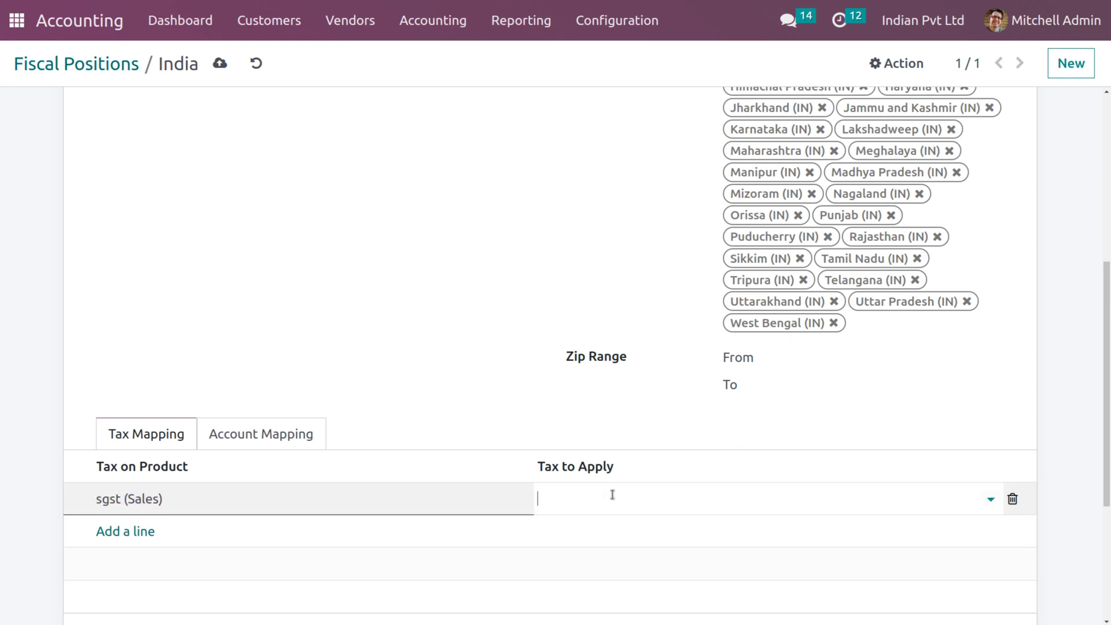
pyautogui.click(588, 392)
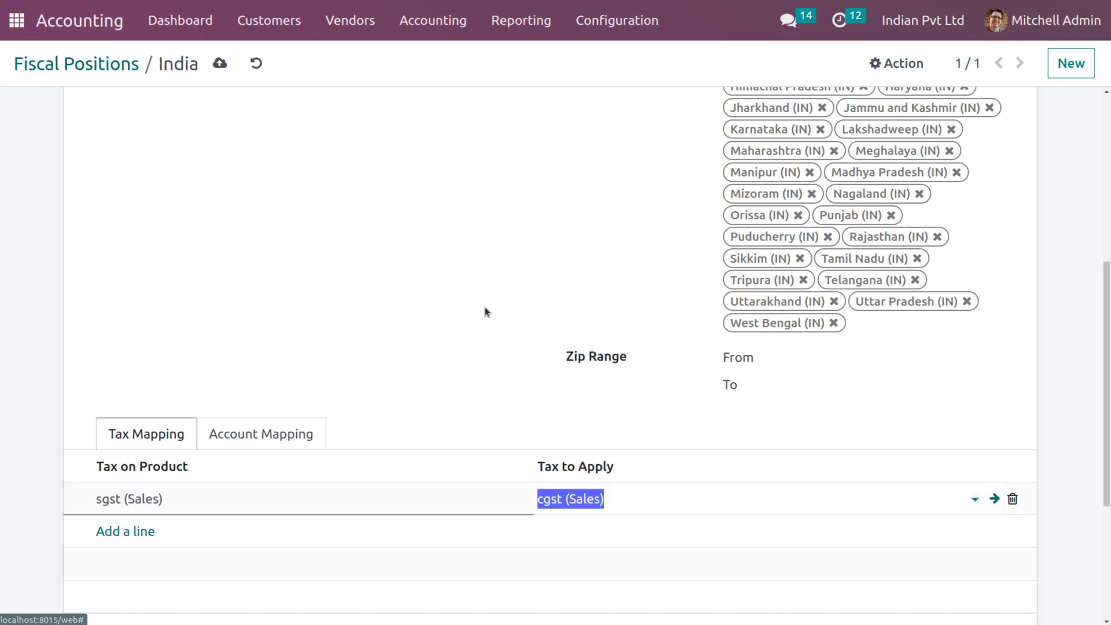
pyautogui.scroll(6, 487, 311)
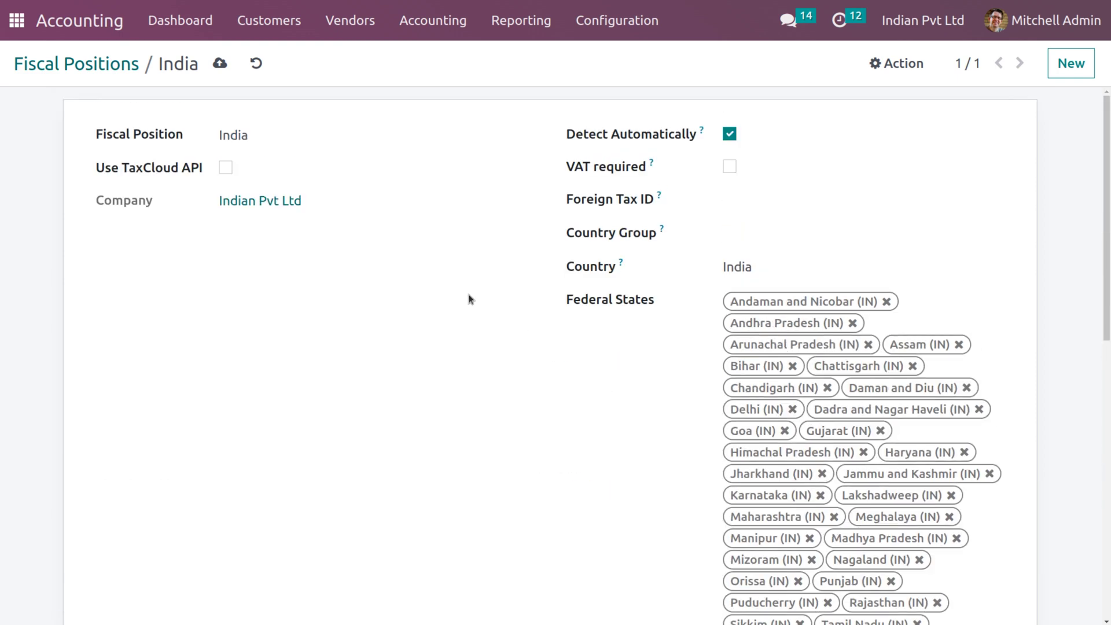
pyautogui.click(220, 64)
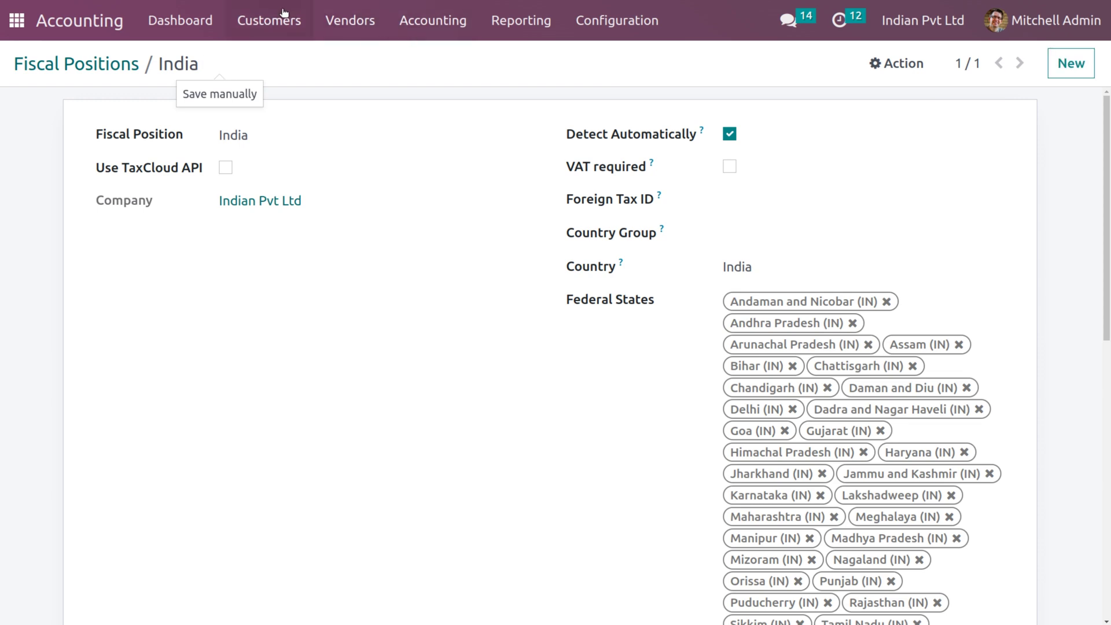
# Step: Star the Cabinet with Doors product, give it the sgst customer tax, and save
pyautogui.click(275, 21)
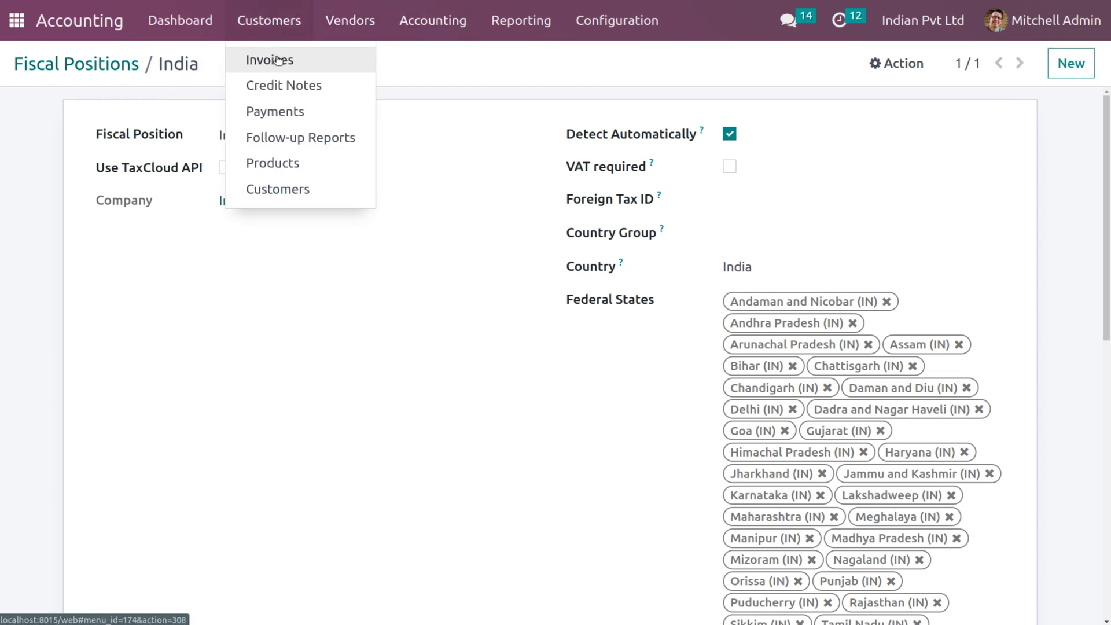
pyautogui.click(305, 164)
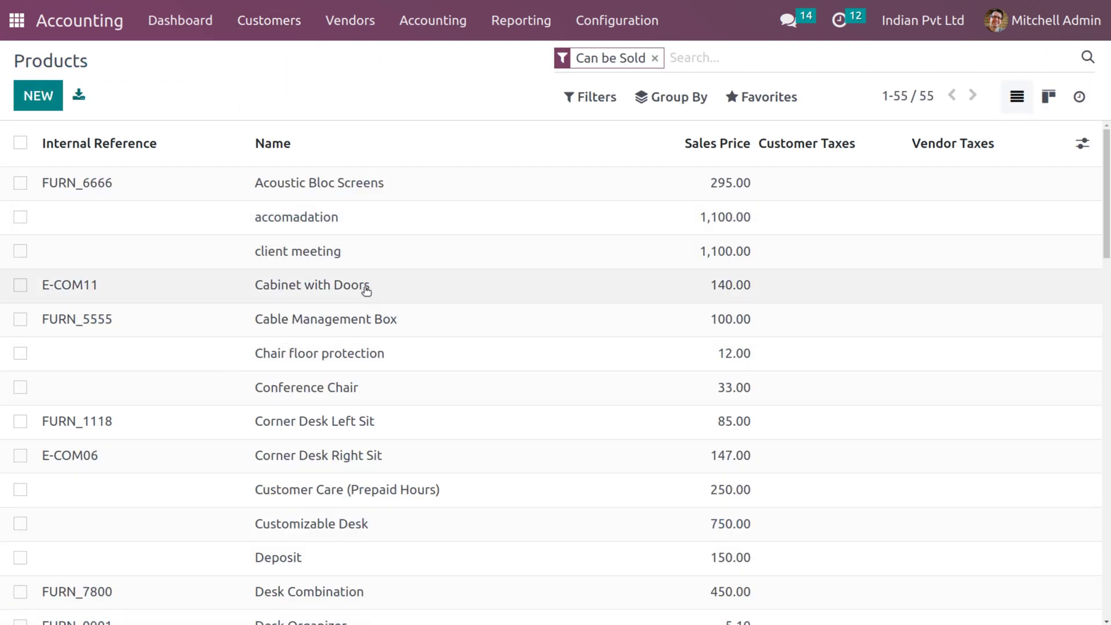
pyautogui.click(368, 288)
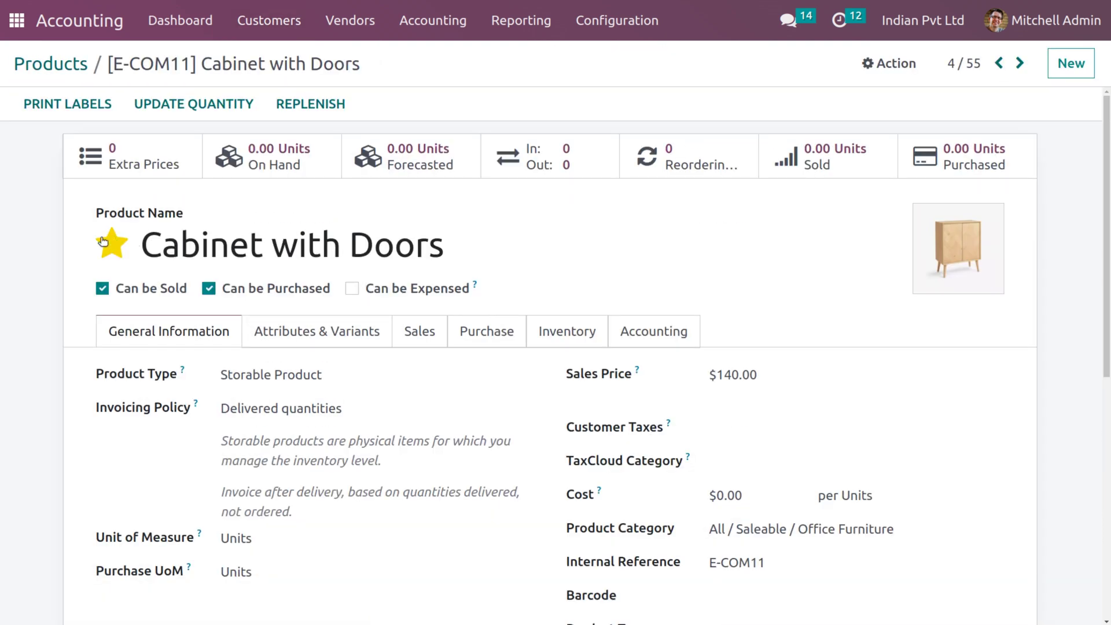
pyautogui.click(118, 249)
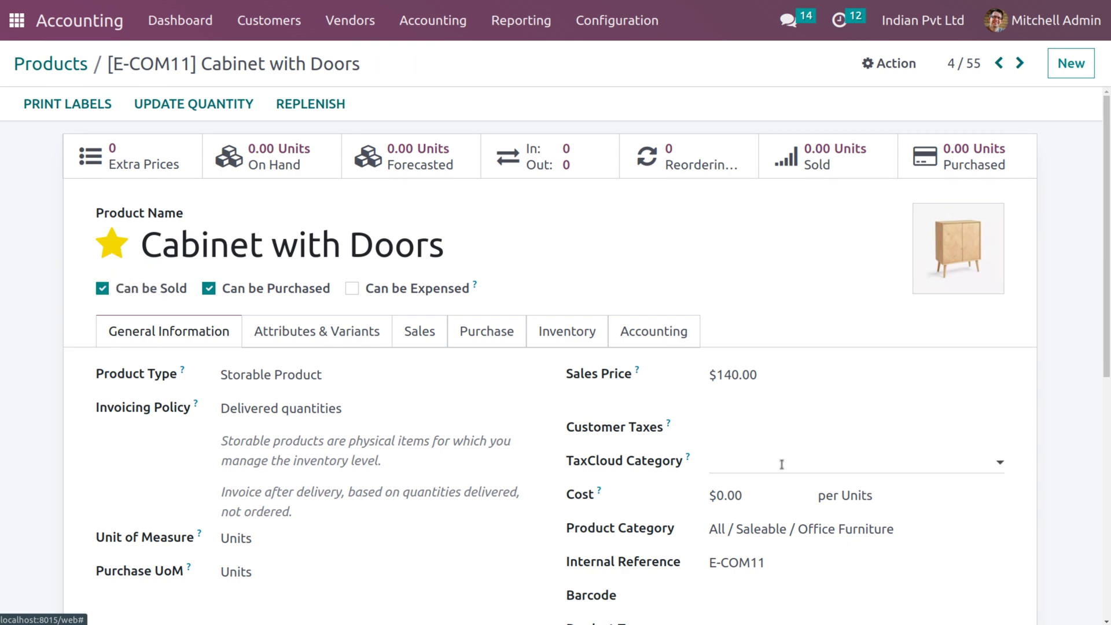
pyautogui.click(777, 429)
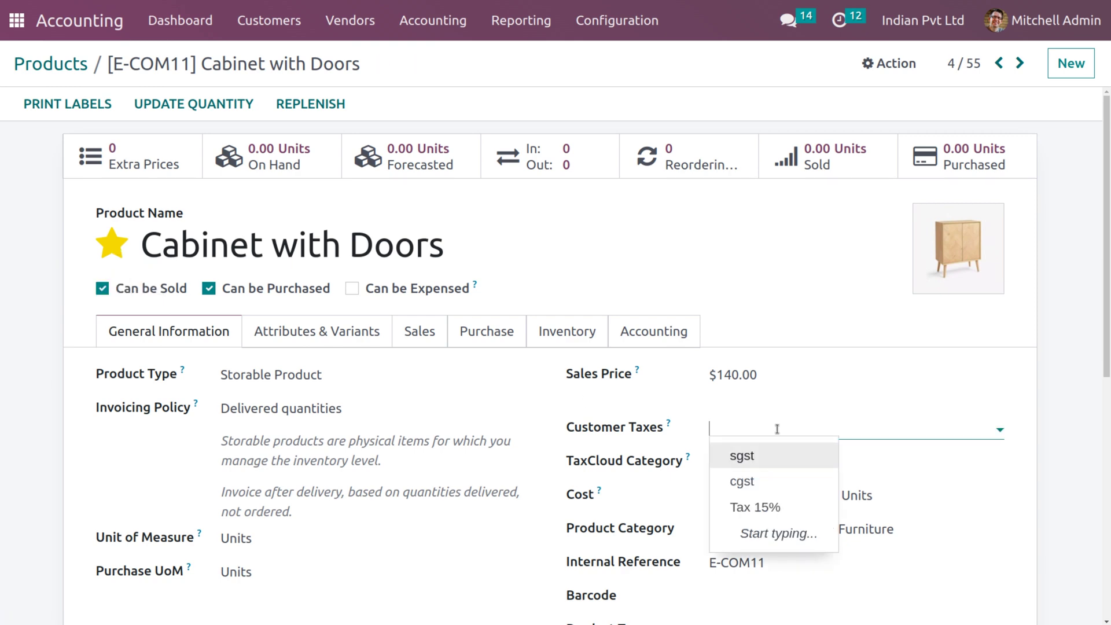
pyautogui.click(744, 457)
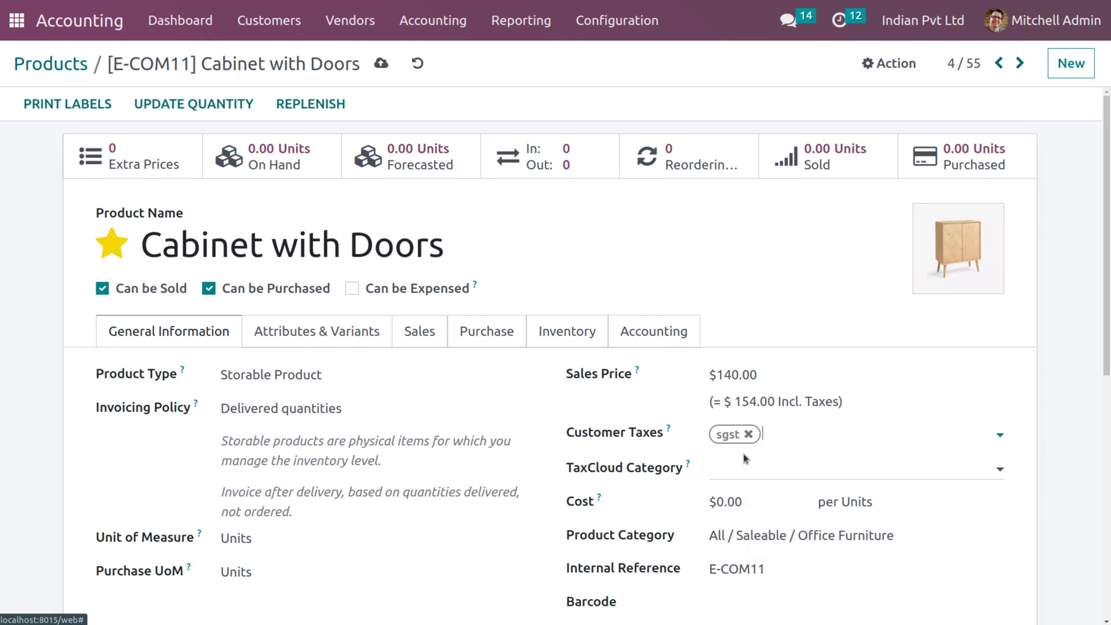
pyautogui.click(381, 61)
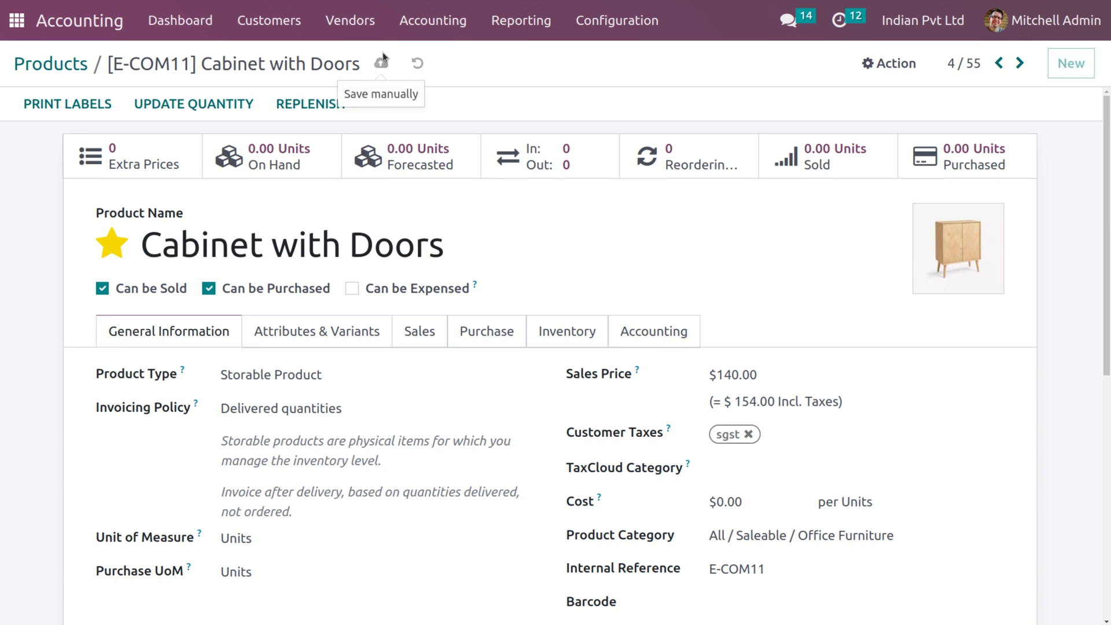
# Step: Start a new customer and enter the company's name, correcting its capitalisation
pyautogui.click(275, 23)
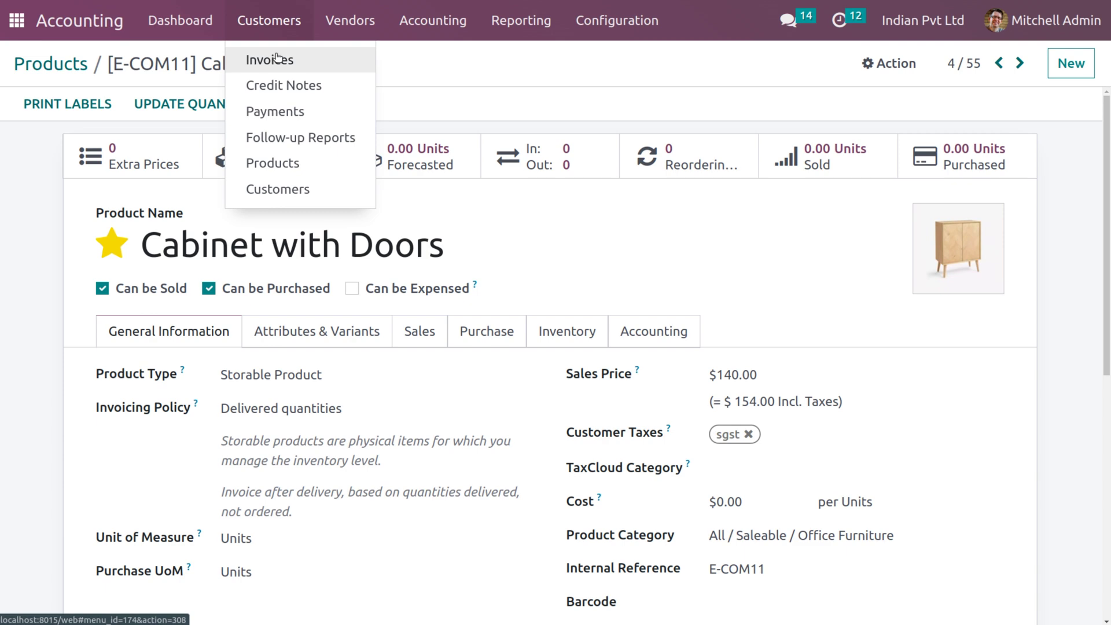
pyautogui.click(278, 189)
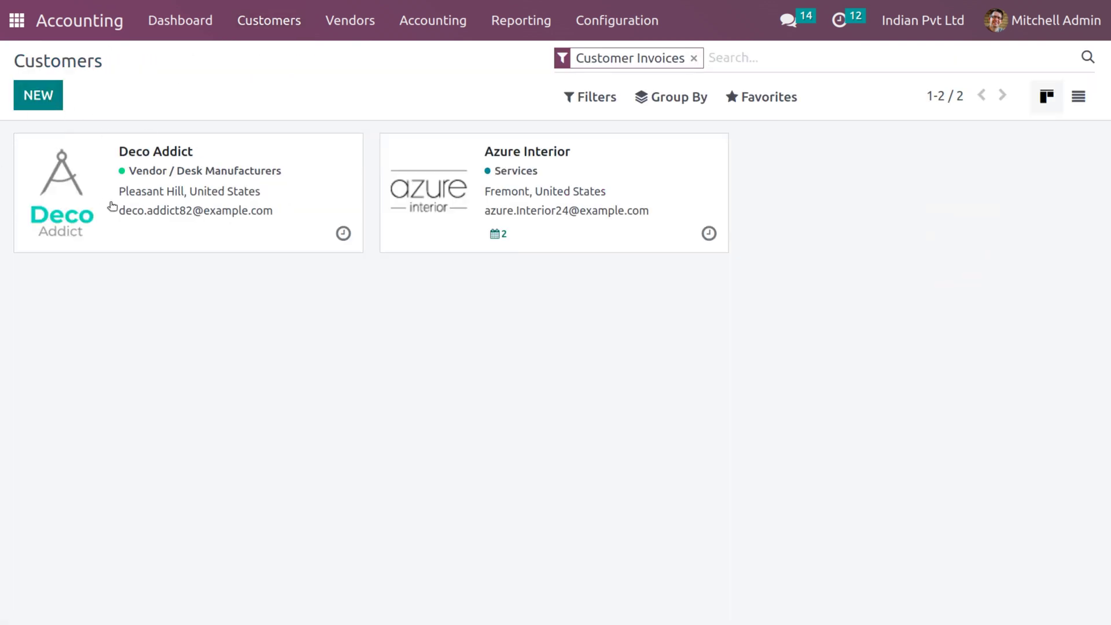
pyautogui.click(53, 99)
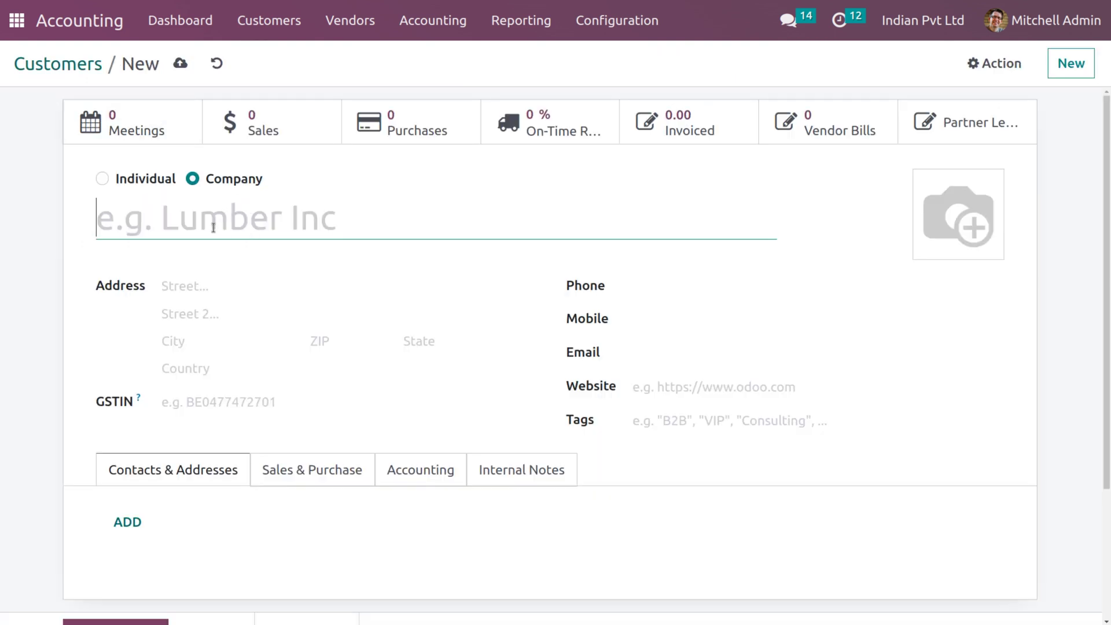
pyautogui.write('R')
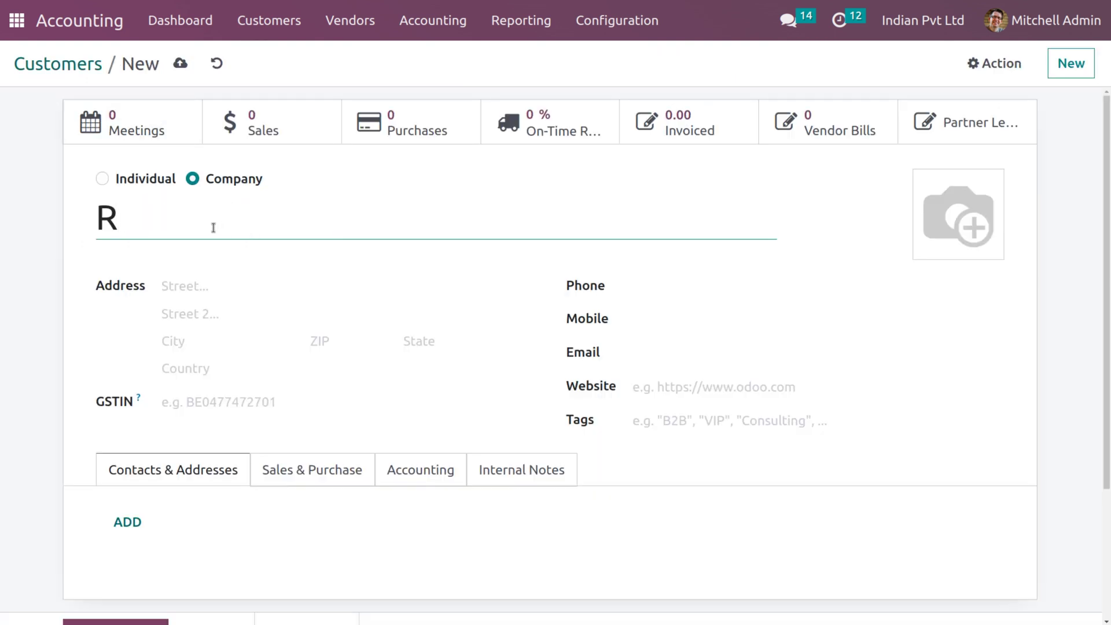
pyautogui.write('aj')
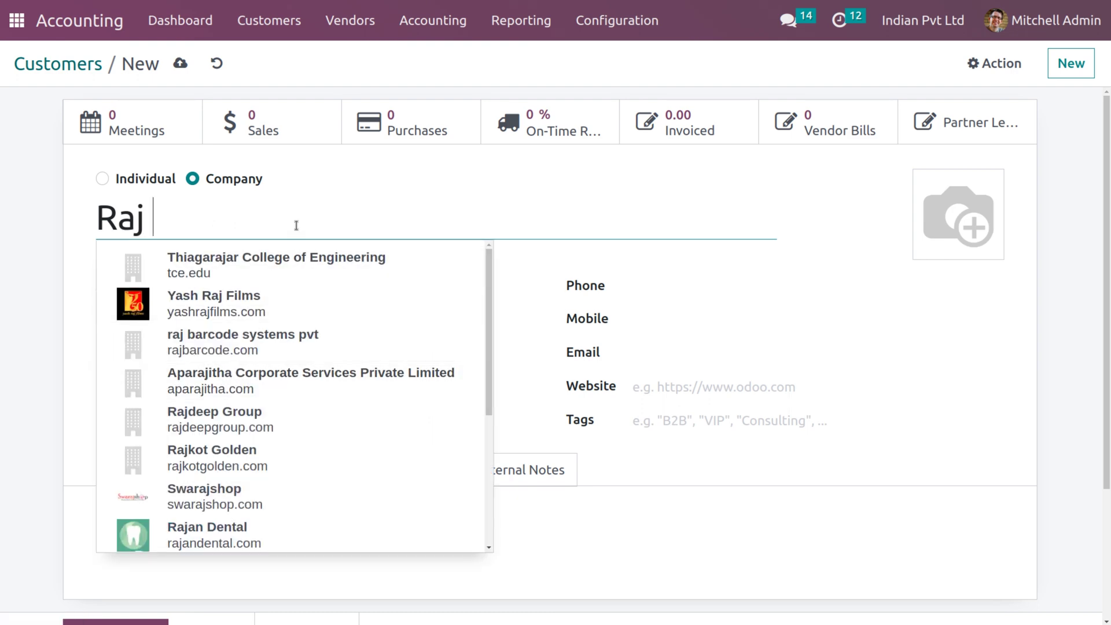
pyautogui.write(' de')
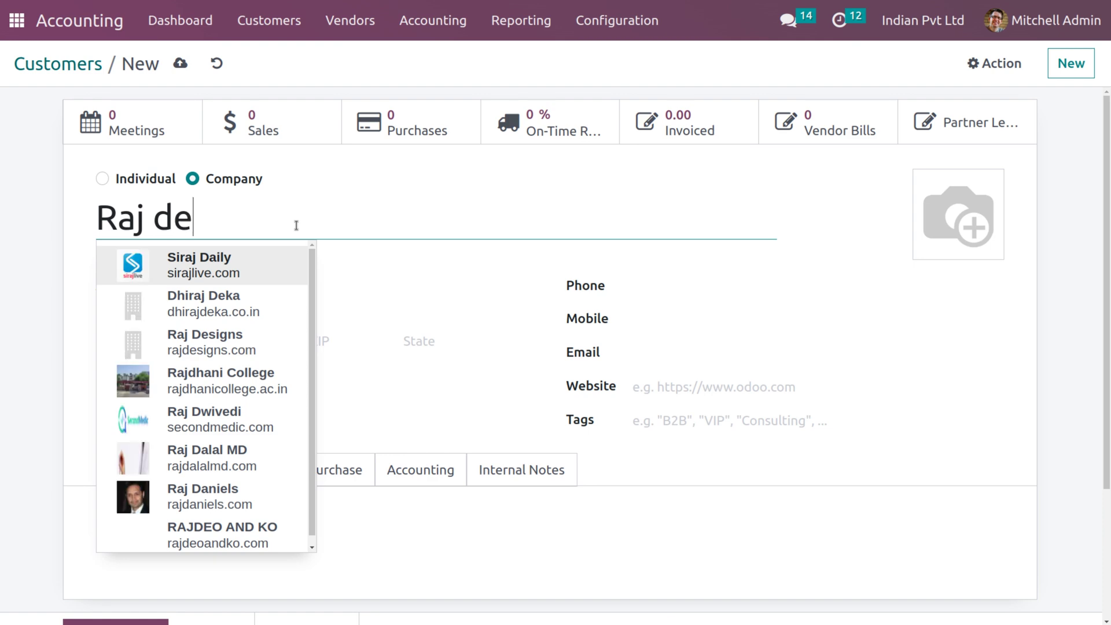
pyautogui.write('v')
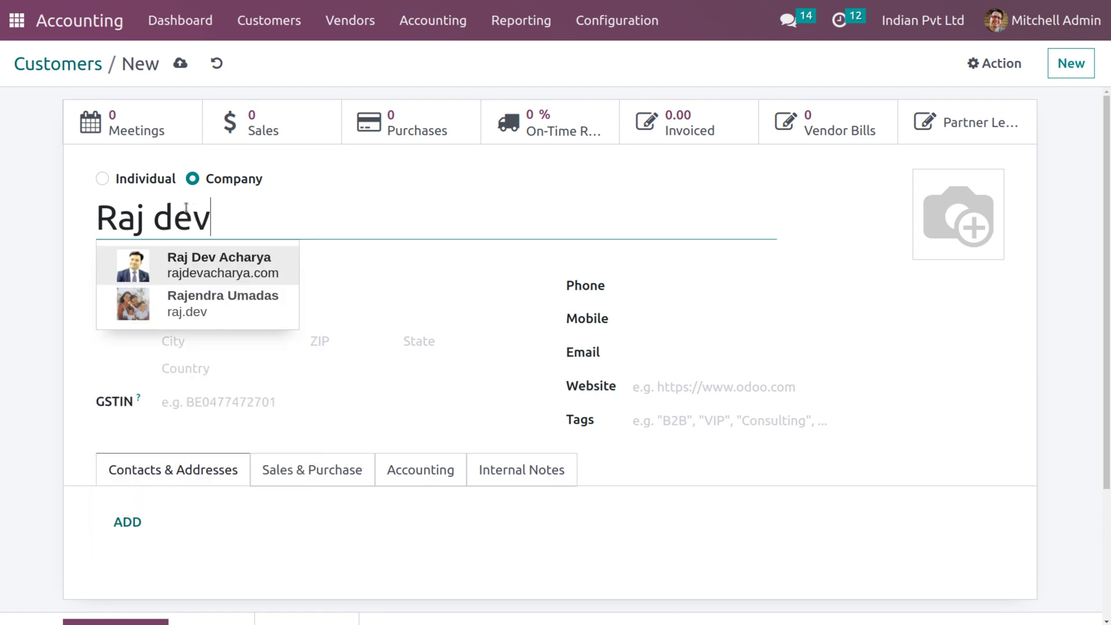
pyautogui.click(172, 213)
pyautogui.press('BackSpace')
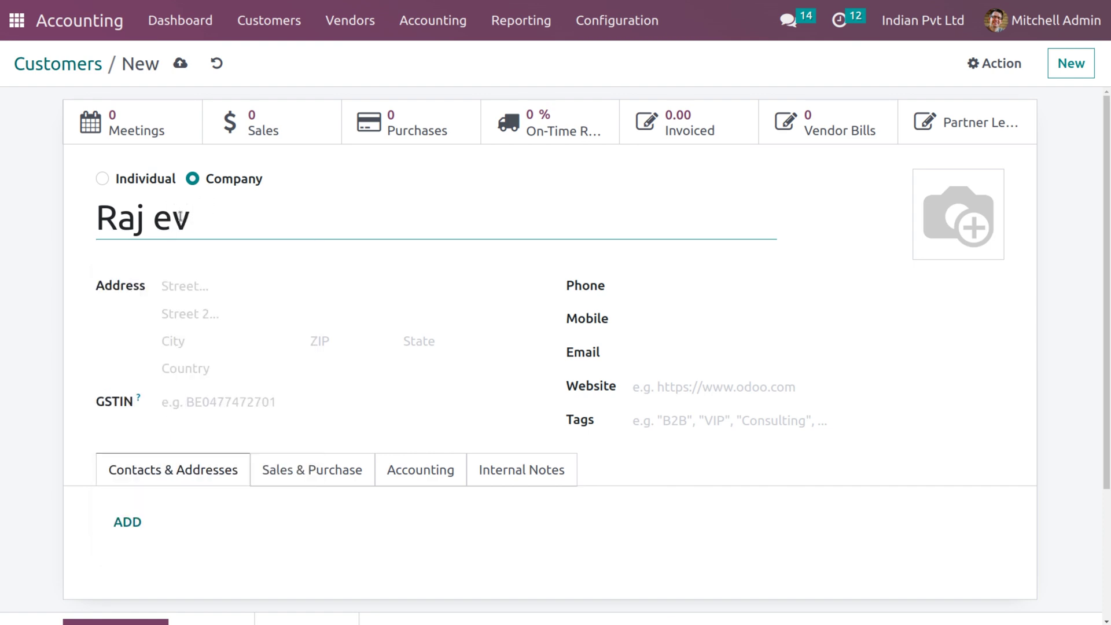
pyautogui.write('d')
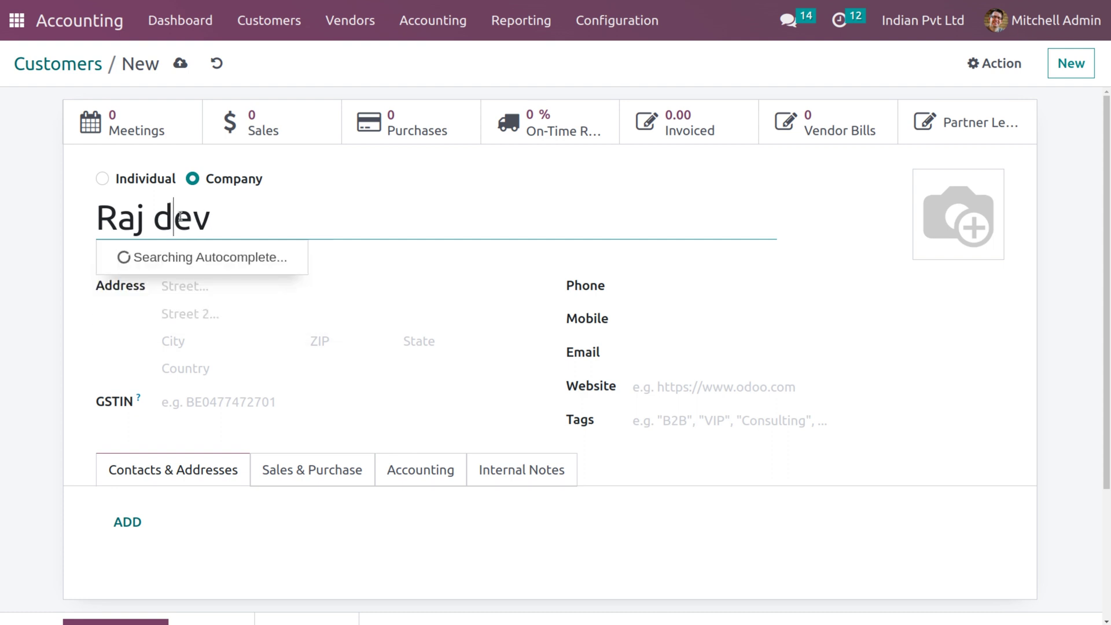
pyautogui.press('BackSpace')
pyautogui.write('D')
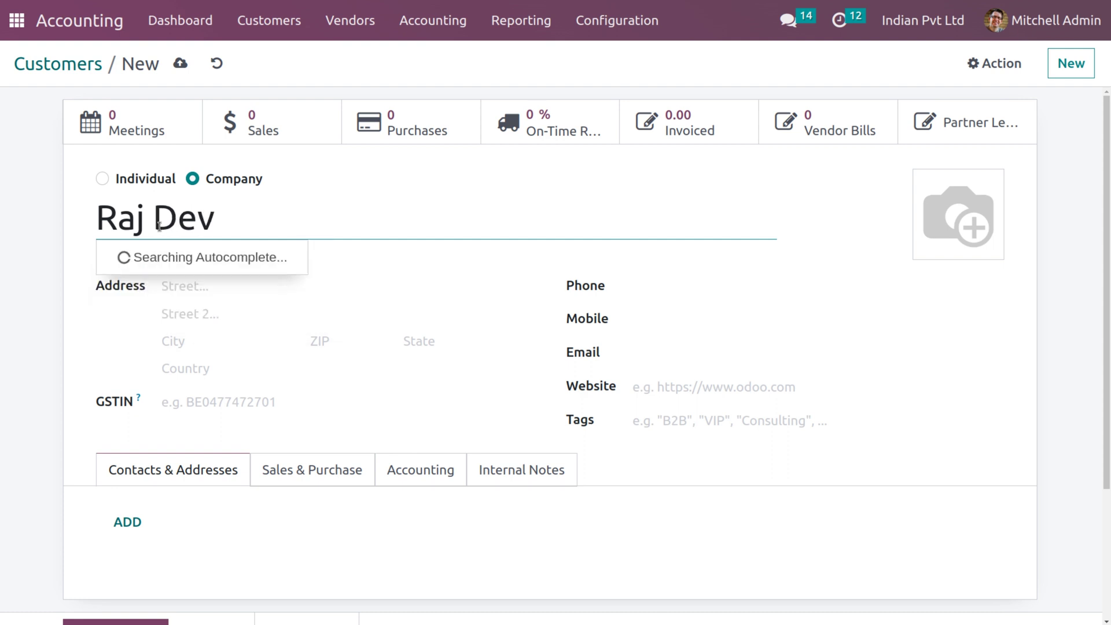
pyautogui.click(223, 222)
pyautogui.write('.D')
# Step: Set the customer's country to India and state to Kerala (IN), then save
pyautogui.click(222, 376)
pyautogui.write('iN')
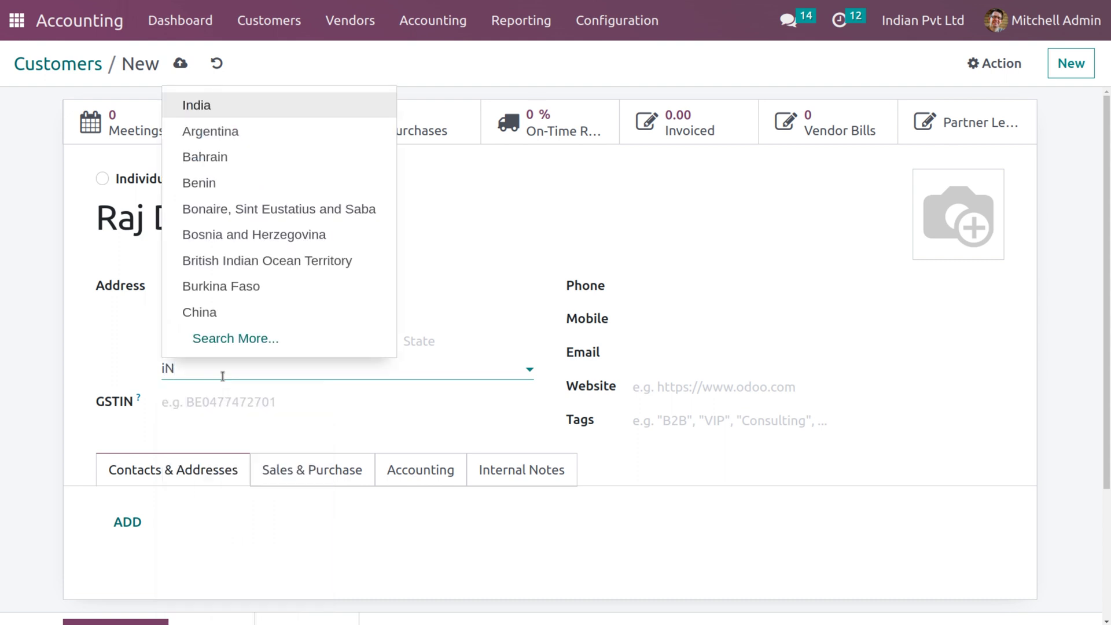
pyautogui.press('Return')
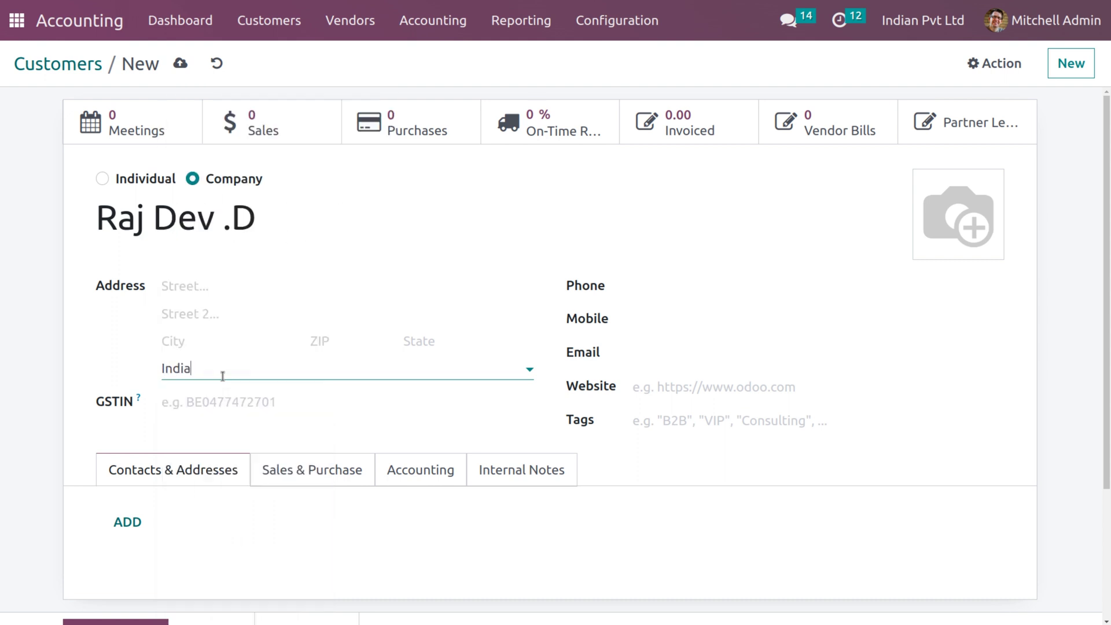
pyautogui.click(429, 338)
pyautogui.write('KERA')
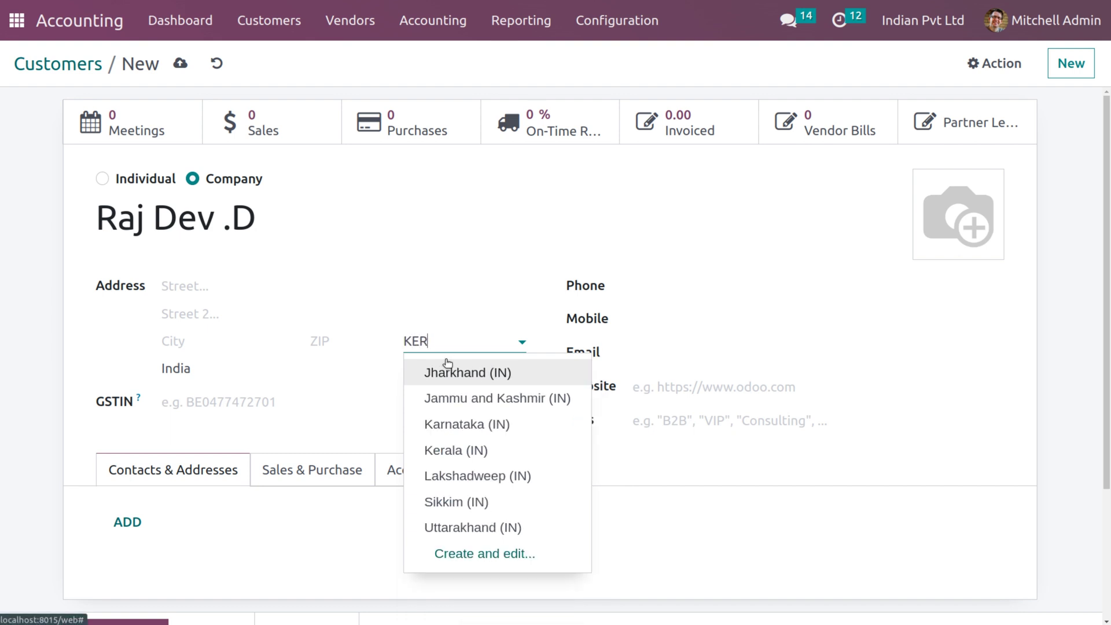
pyautogui.click(447, 365)
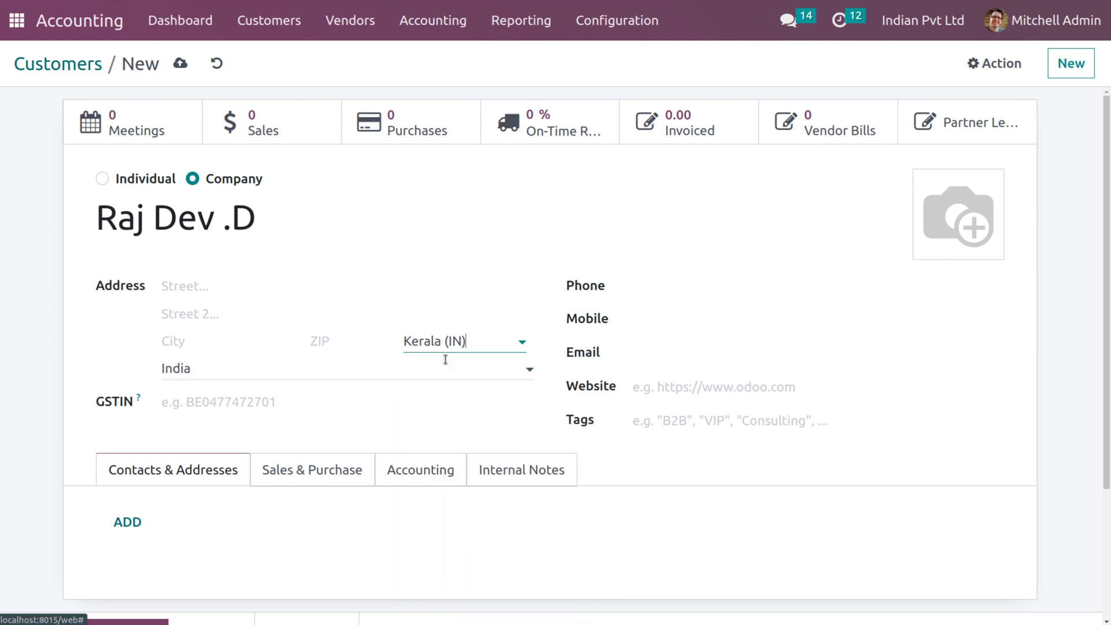
pyautogui.click(181, 64)
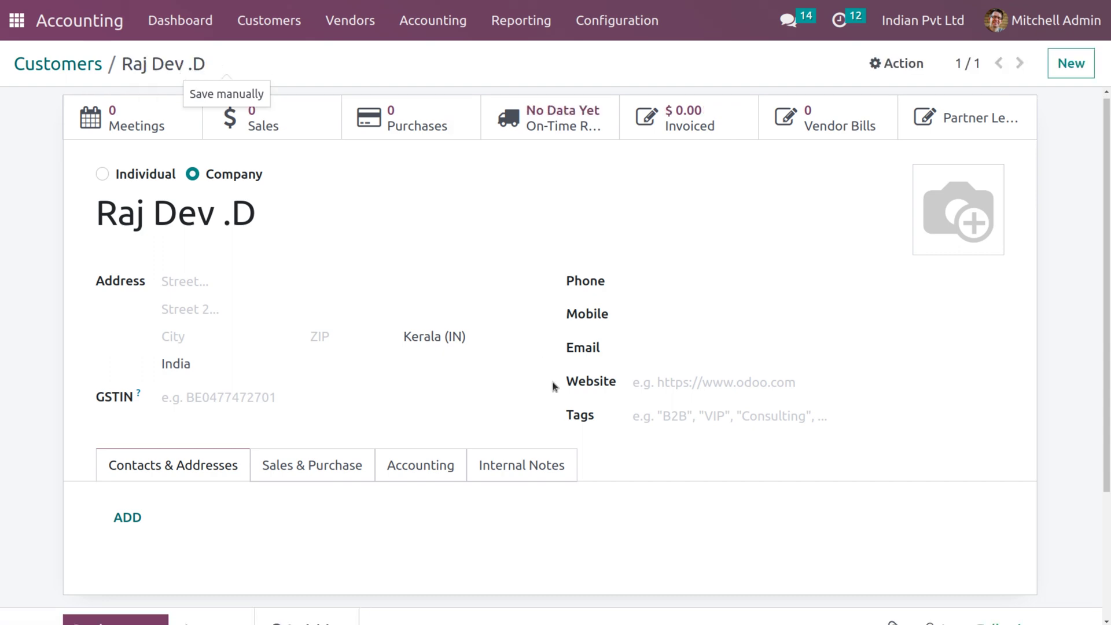
pyautogui.scroll(-3, 556, 387)
# Step: Give the Kerala customer the India fiscal position, save, and return to the Customers list
pyautogui.click(332, 289)
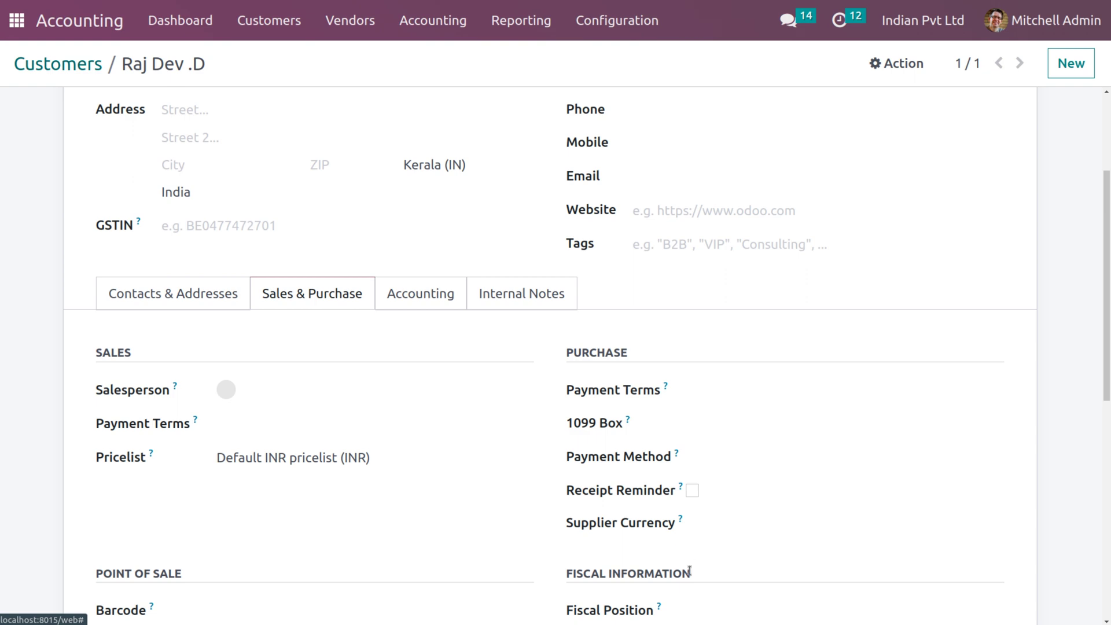
pyautogui.scroll(-3, 689, 570)
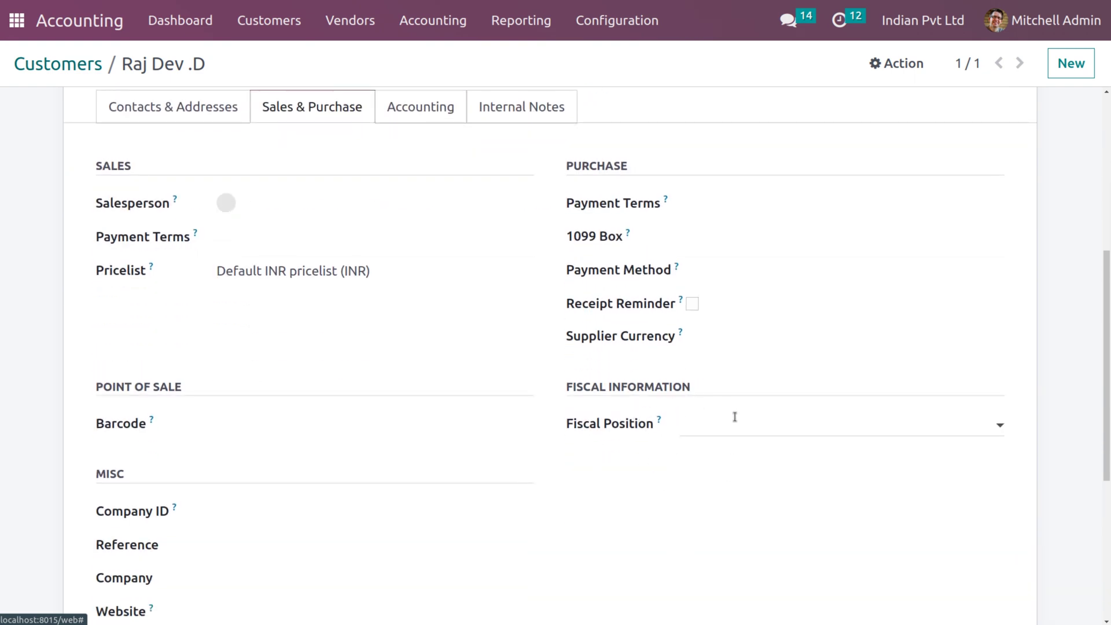
pyautogui.click(736, 416)
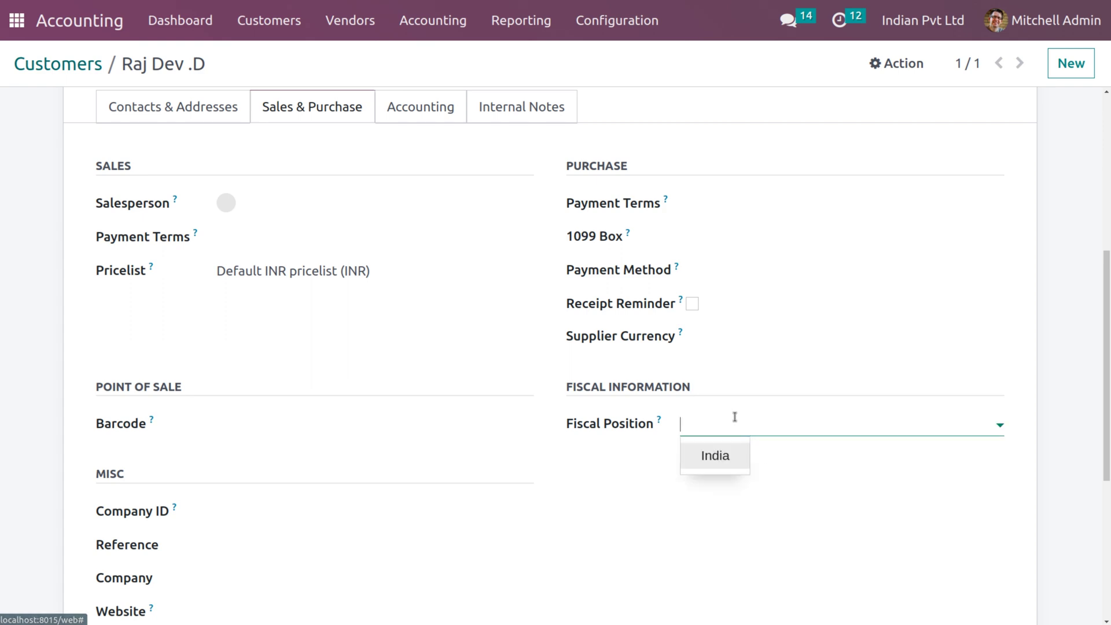
pyautogui.click(722, 466)
pyautogui.scroll(6, 756, 380)
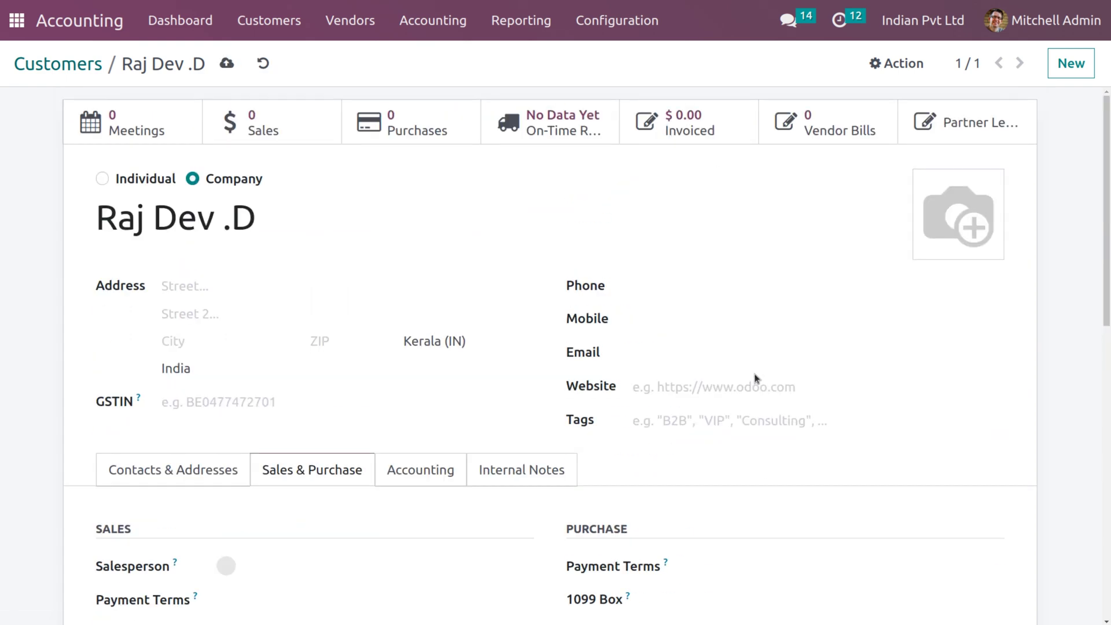
pyautogui.click(227, 63)
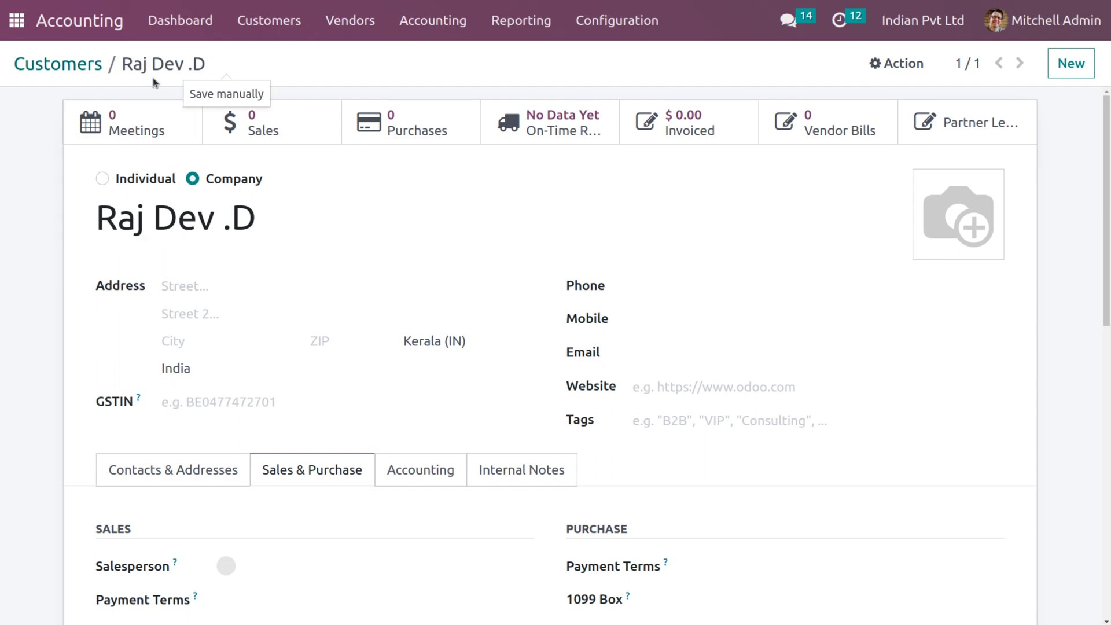
pyautogui.click(58, 63)
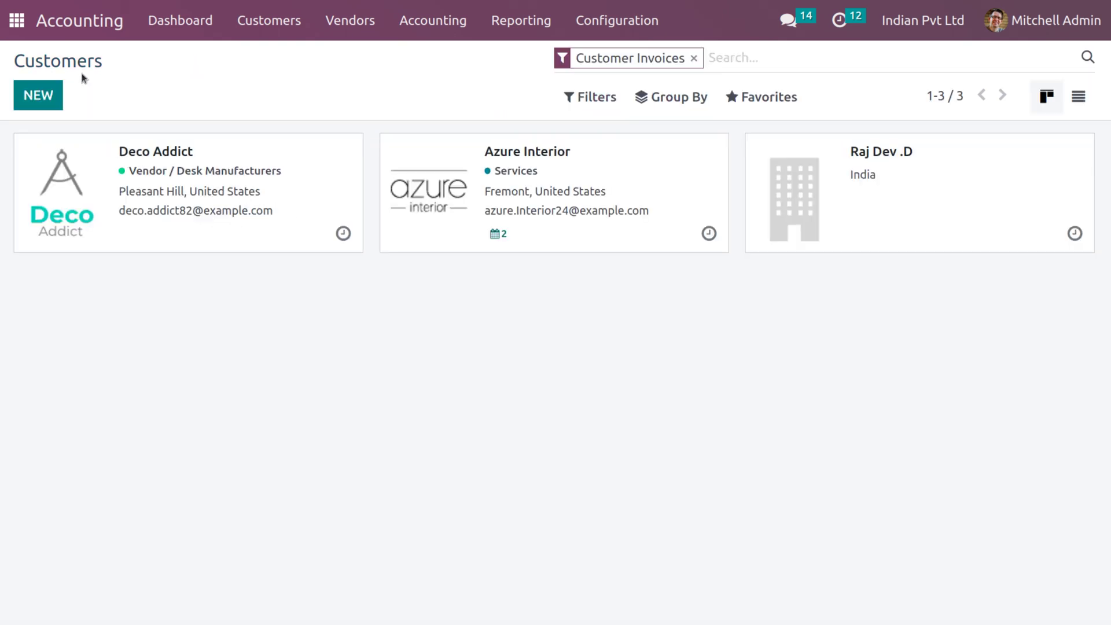
# Step: Start another new customer record and enter the customer's name
pyautogui.click(52, 94)
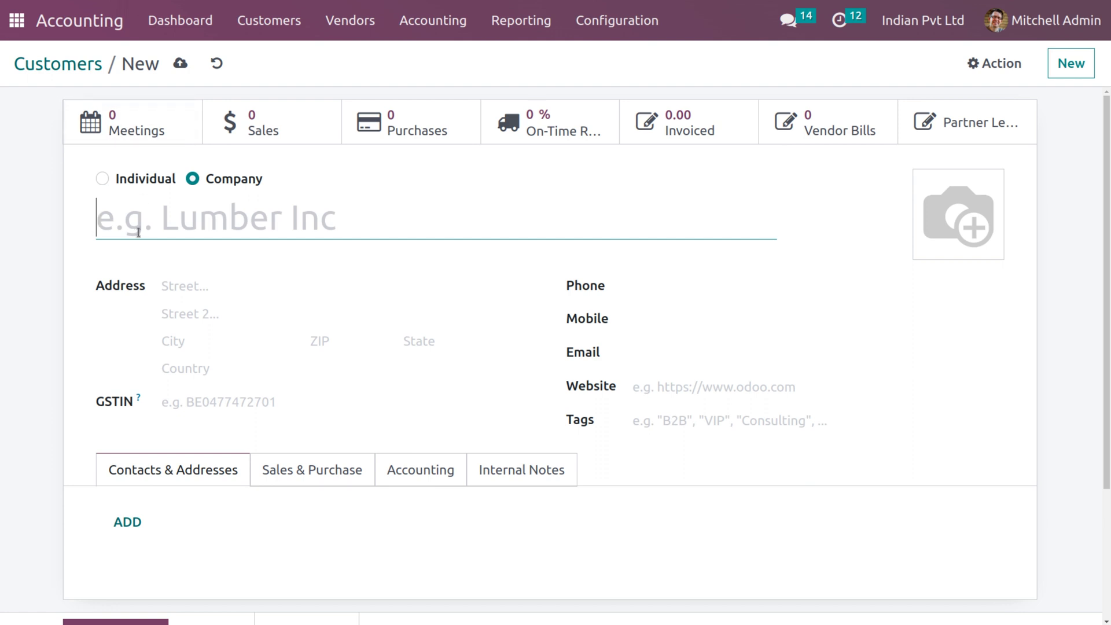
pyautogui.write('JO')
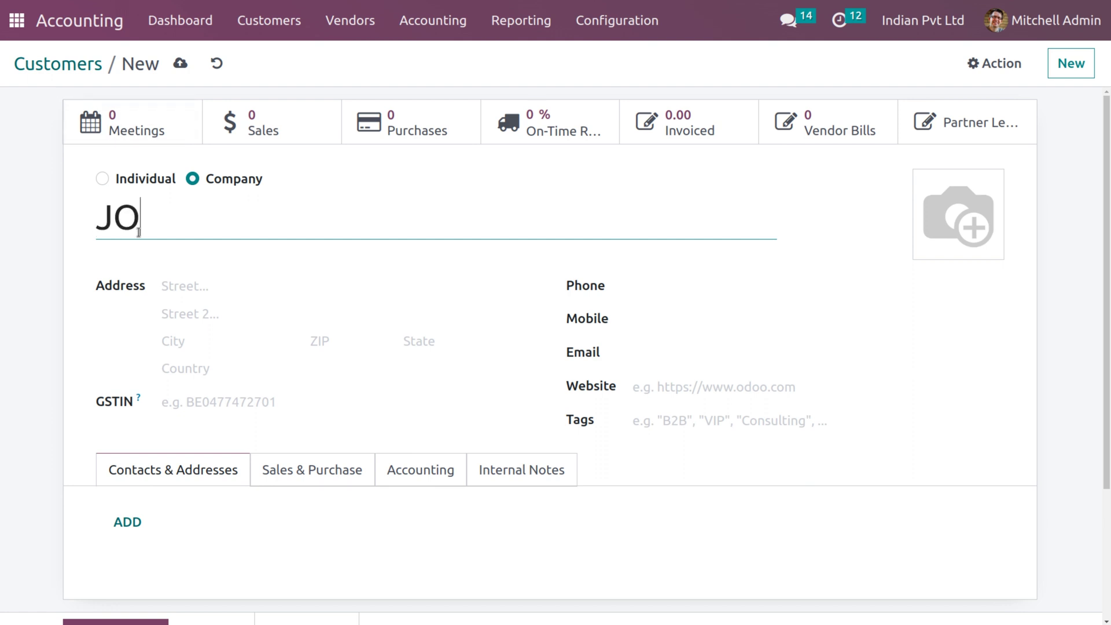
pyautogui.press('BackSpace')
pyautogui.write('onny ')
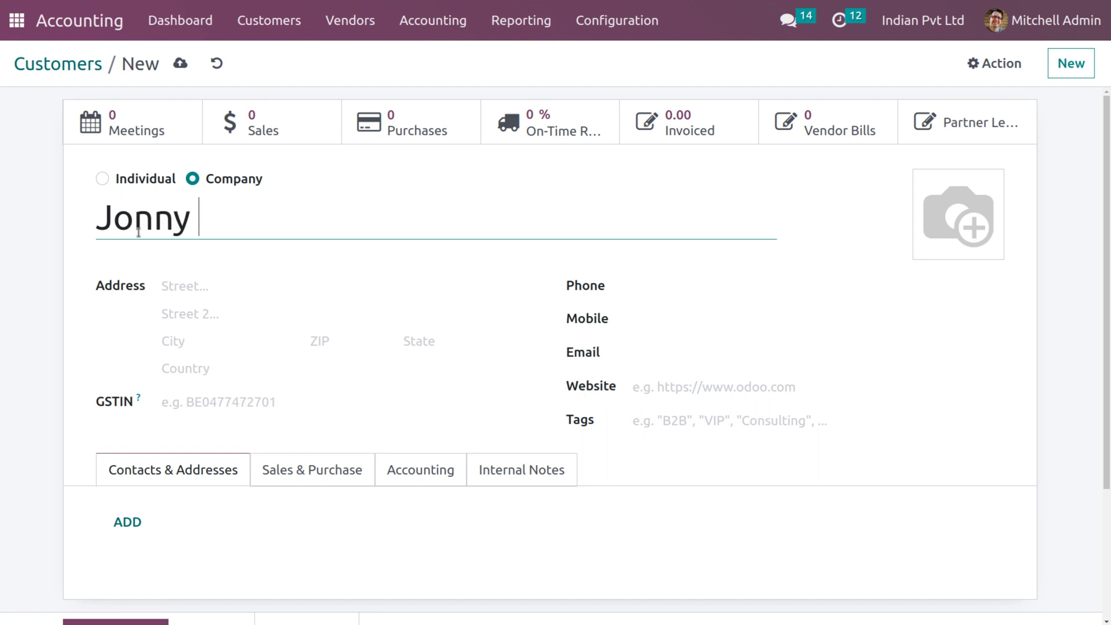
pyautogui.write('br')
pyautogui.press('BackSpace')
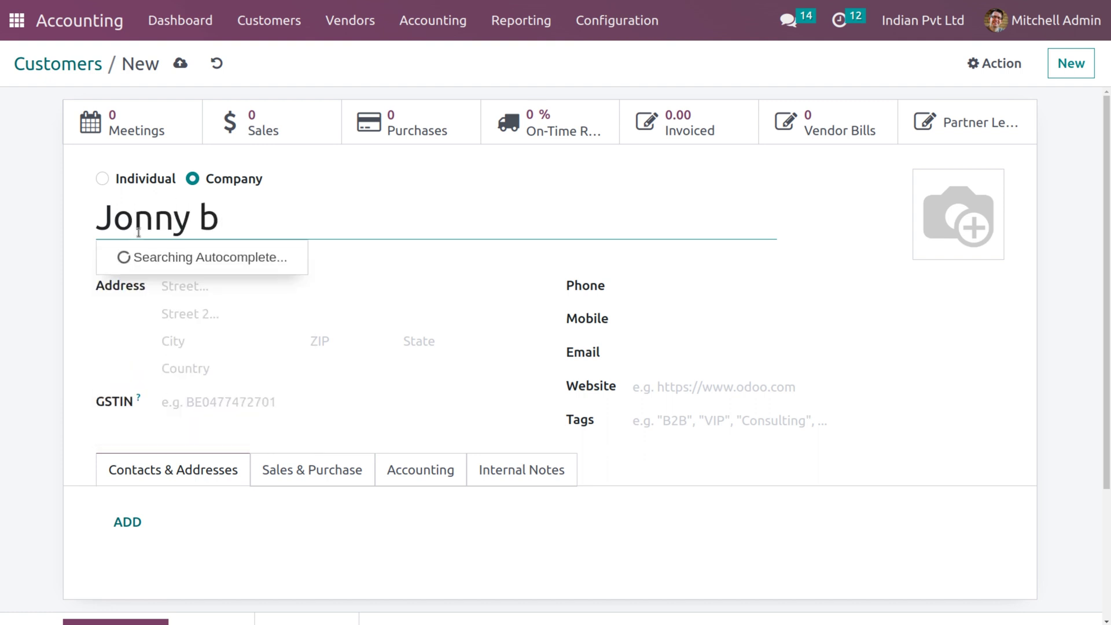
pyautogui.write('en')
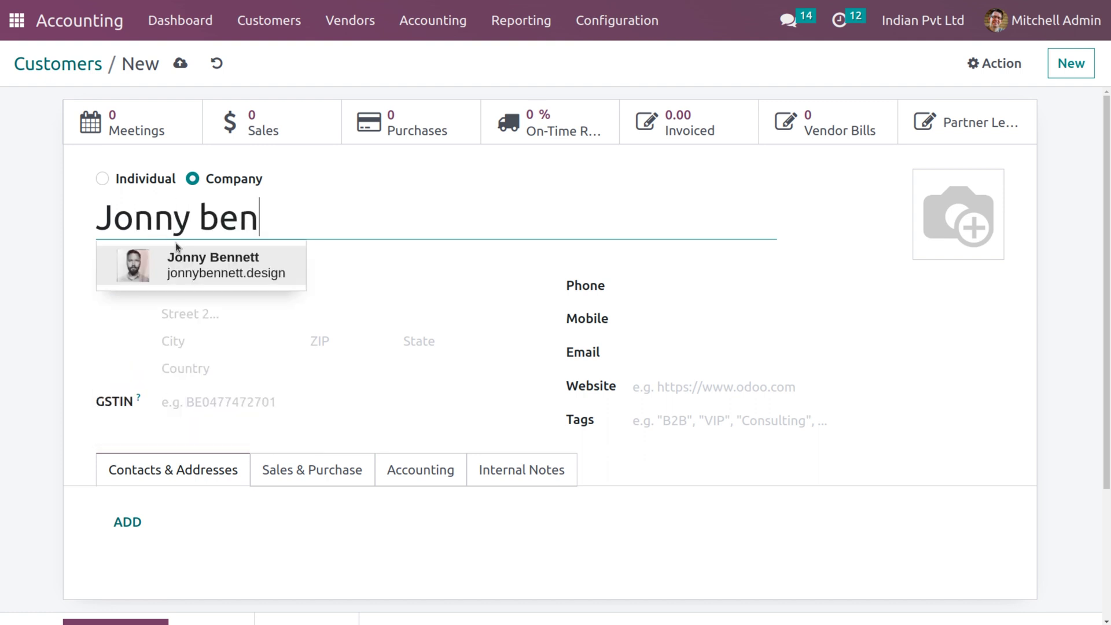
pyautogui.click(331, 292)
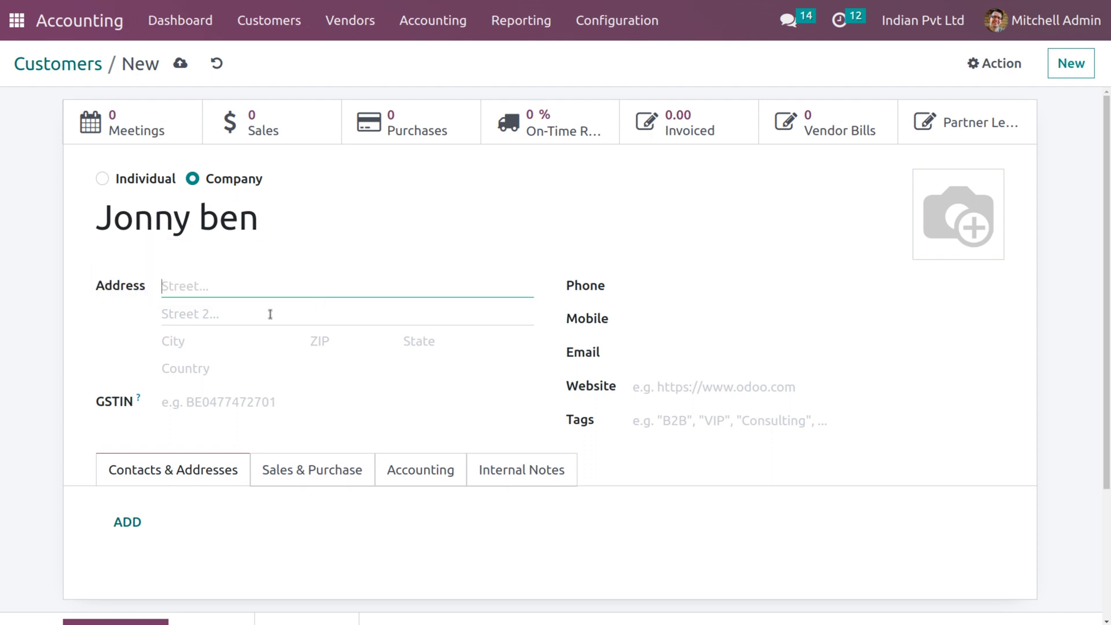
# Step: Set the customer's country to India and state to Tamil Nadu (IN)
pyautogui.click(232, 369)
pyautogui.write('india')
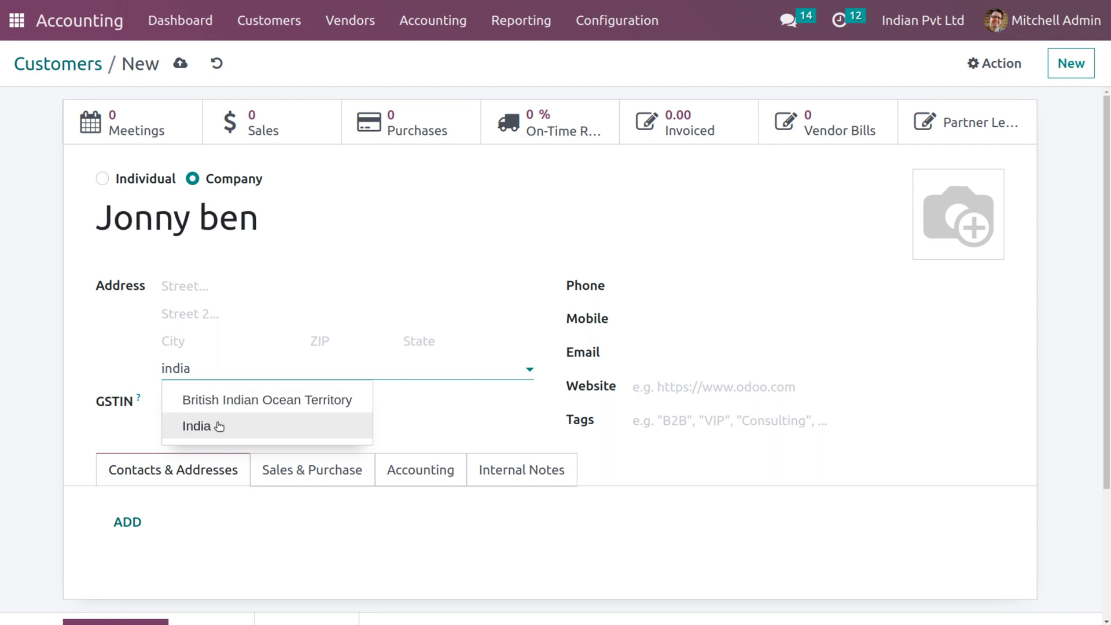
pyautogui.click(220, 427)
pyautogui.click(420, 344)
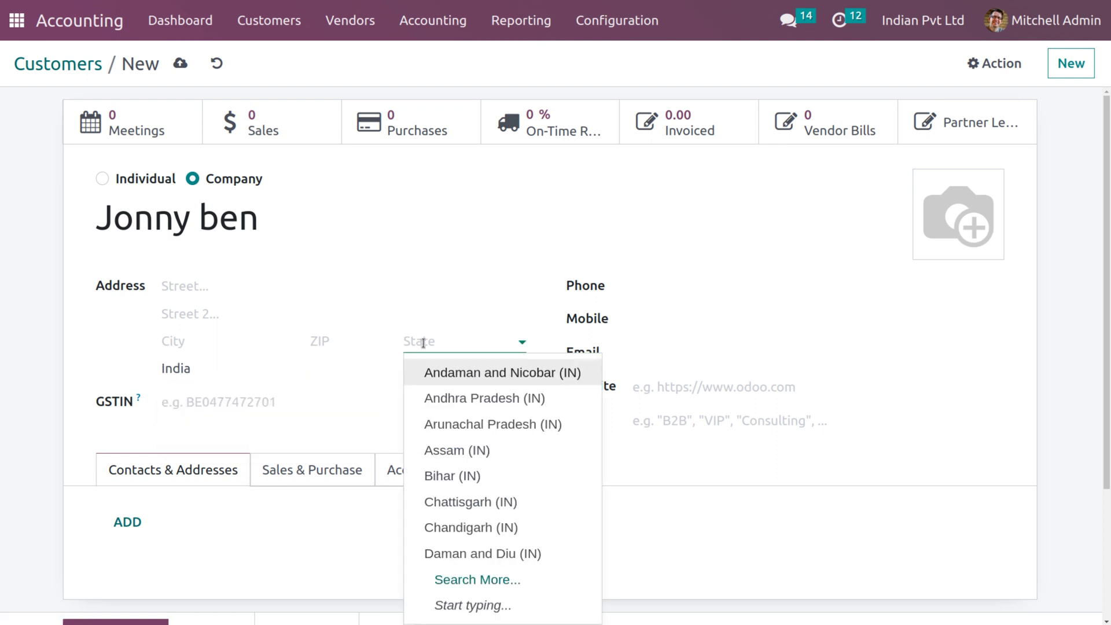
pyautogui.write('tami')
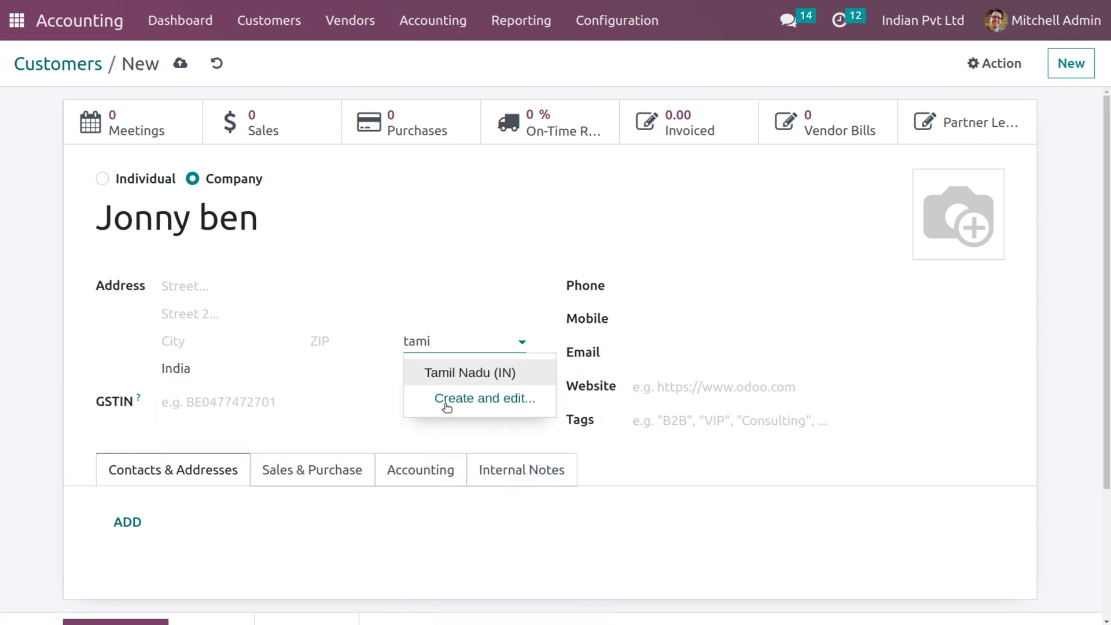
pyautogui.click(449, 372)
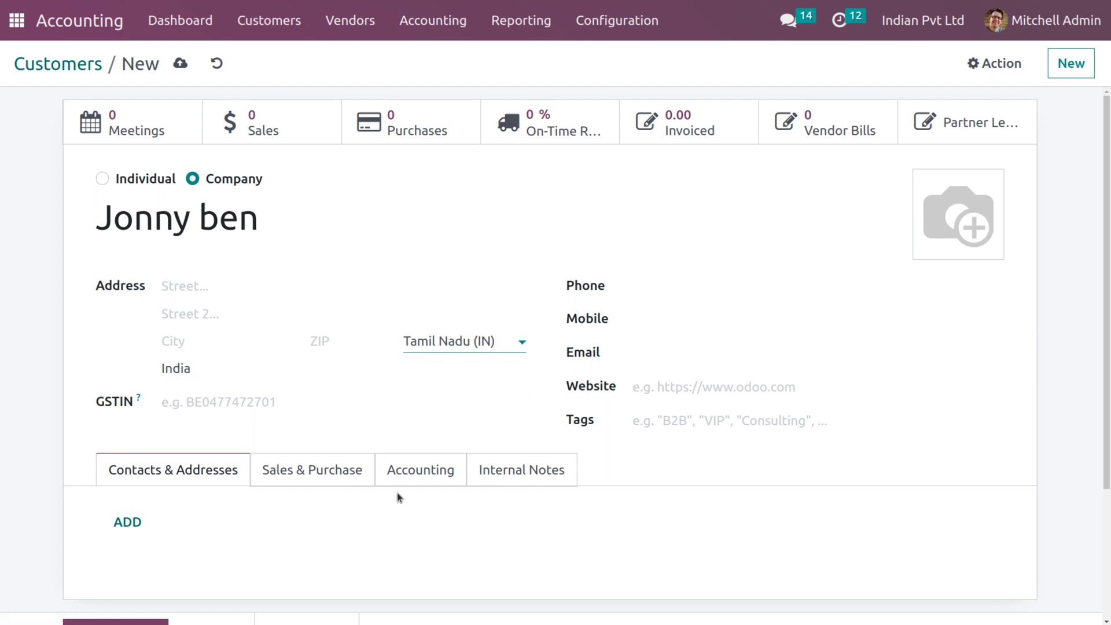
# Step: Set the Tamil Nadu customer's fiscal position to India and save the record
pyautogui.click(327, 473)
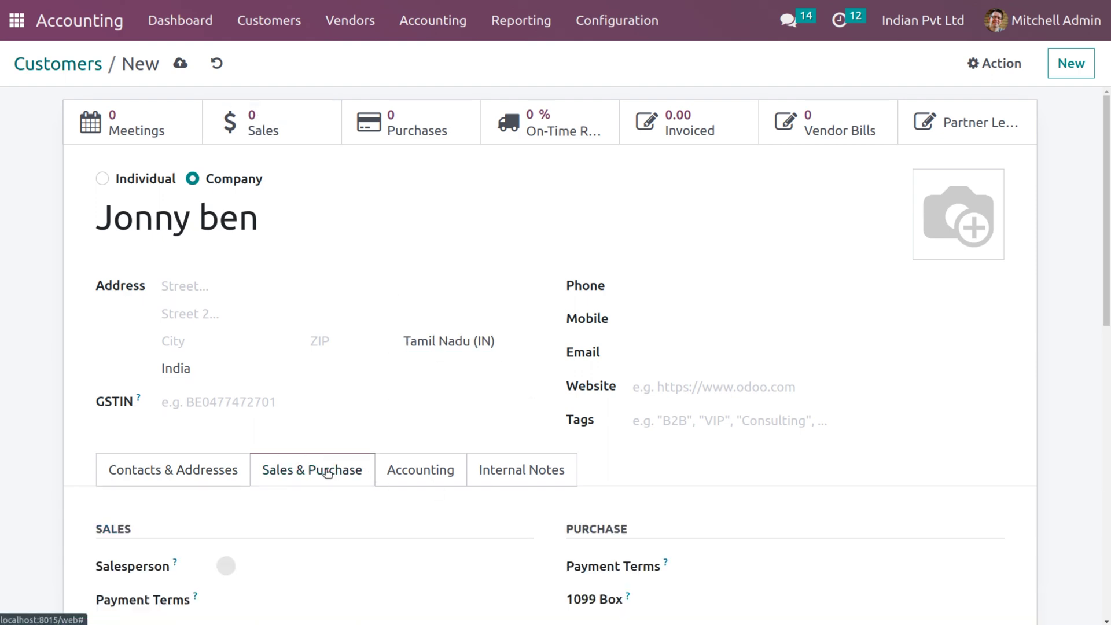
pyautogui.scroll(-5, 484, 530)
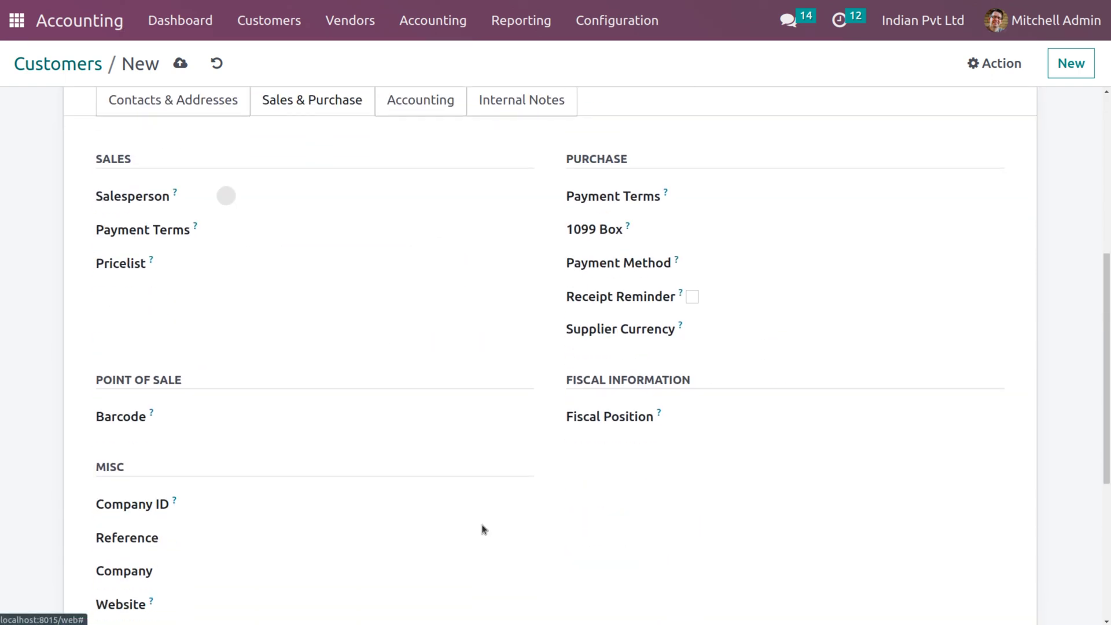
pyautogui.click(711, 425)
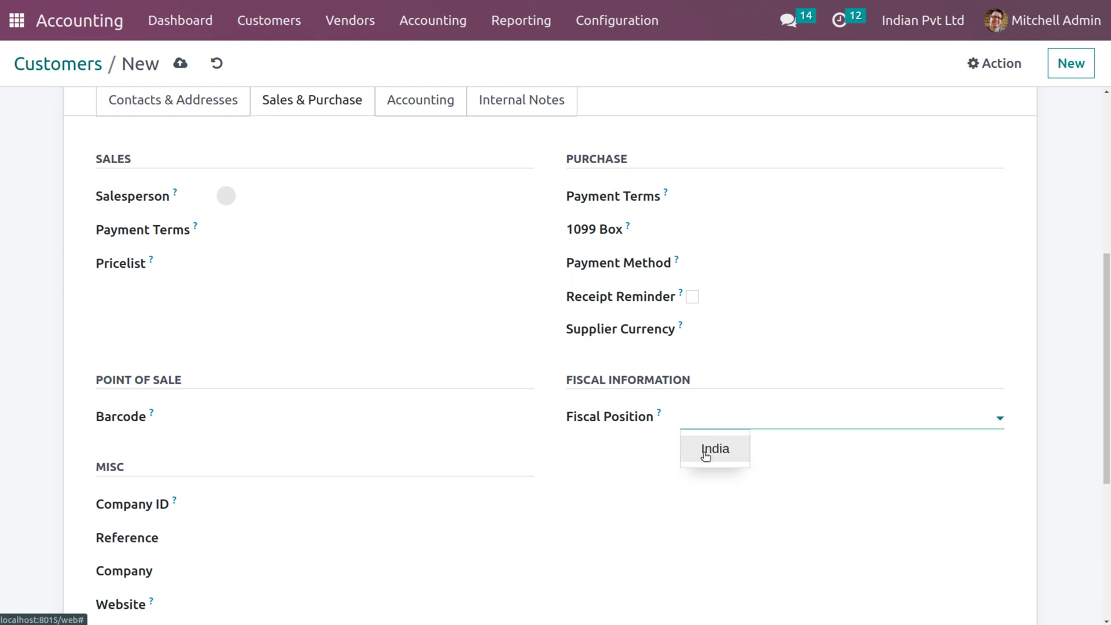
pyautogui.click(713, 450)
pyautogui.scroll(5, 645, 338)
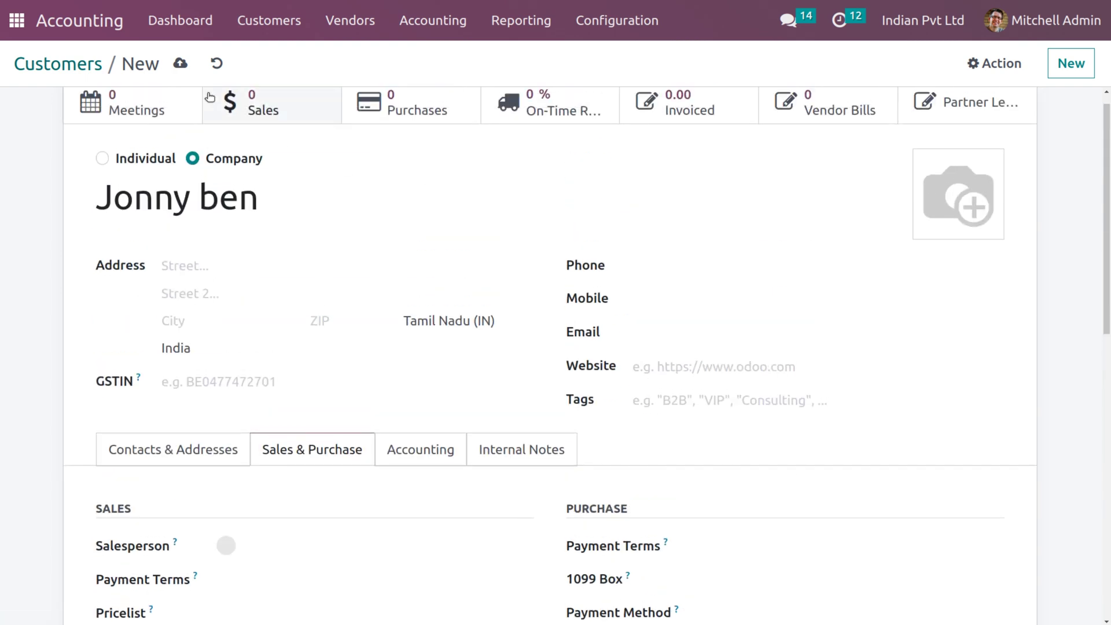
pyautogui.click(180, 63)
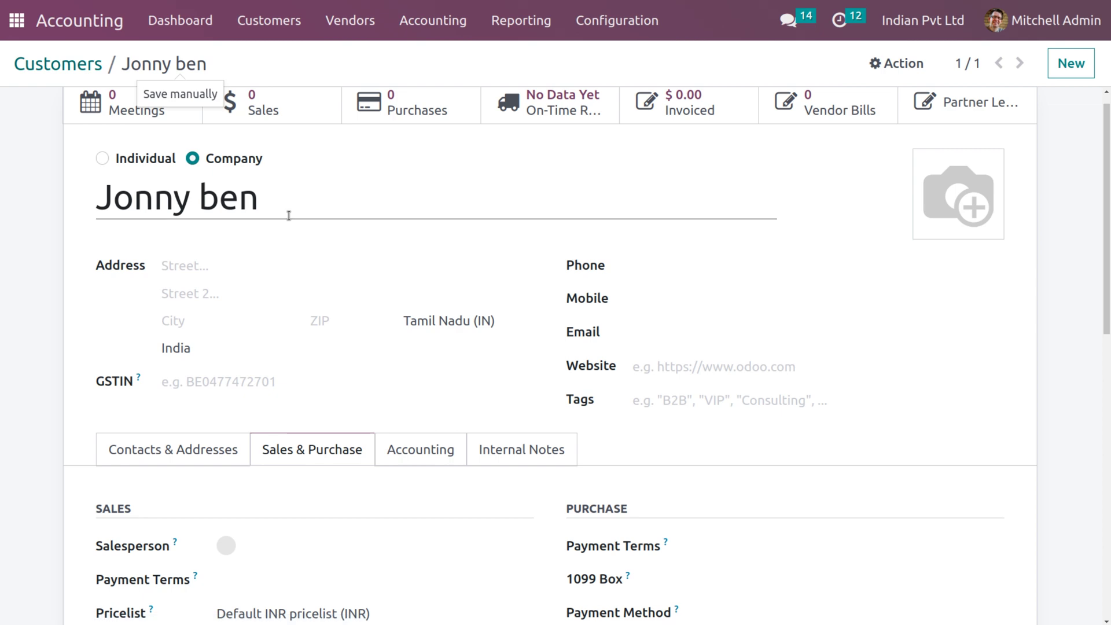
pyautogui.scroll(1, 289, 215)
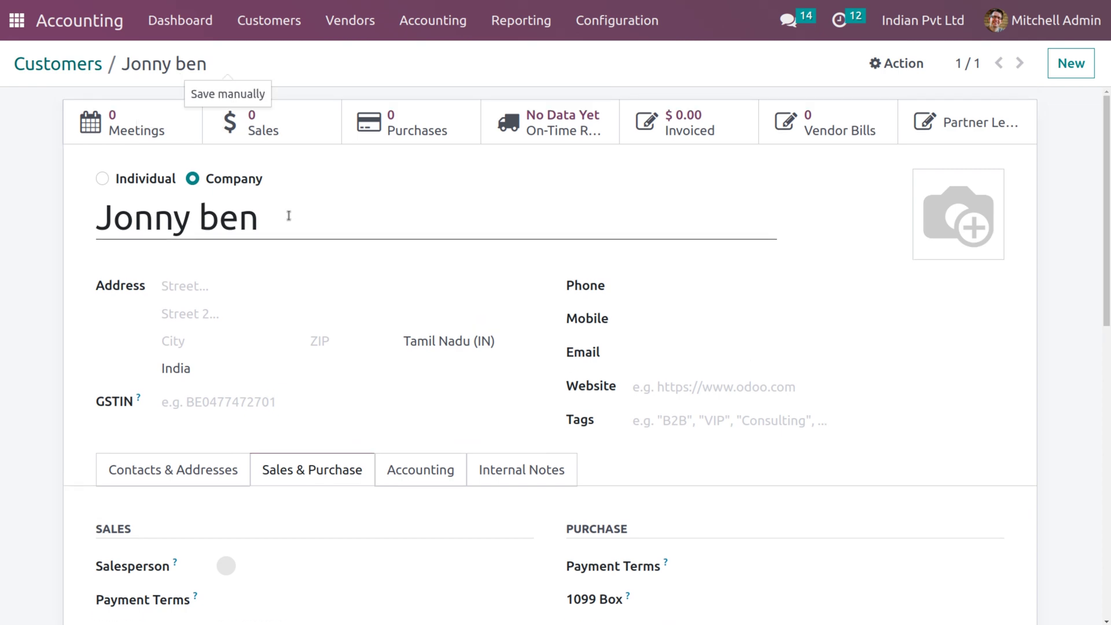
# Step: Create a new customer invoice billed to the Kerala customer
pyautogui.click(244, 27)
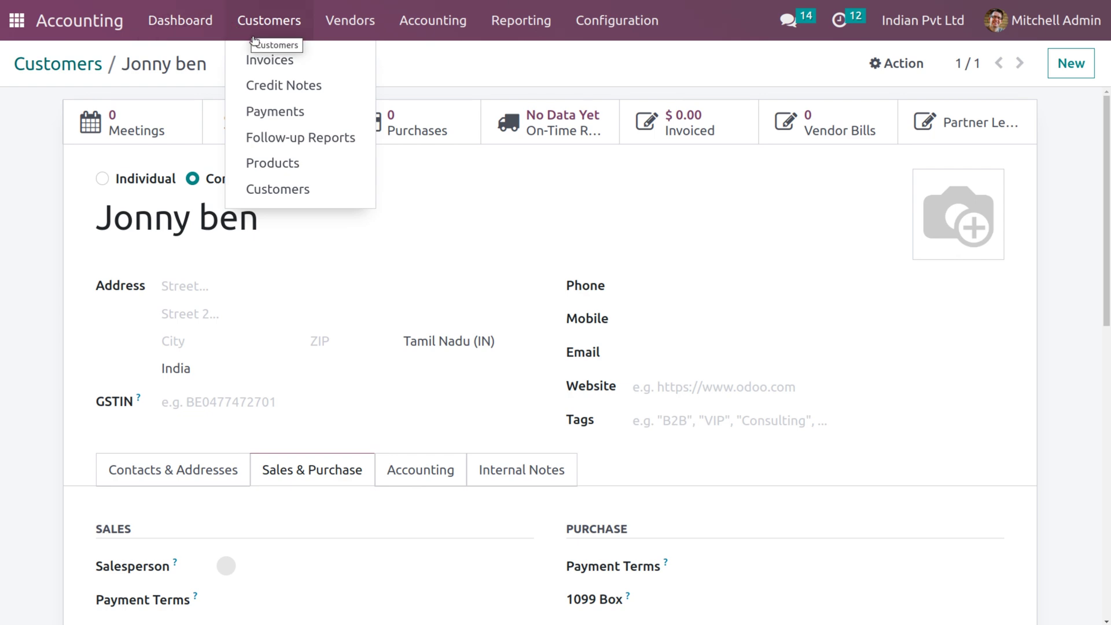
pyautogui.click(266, 60)
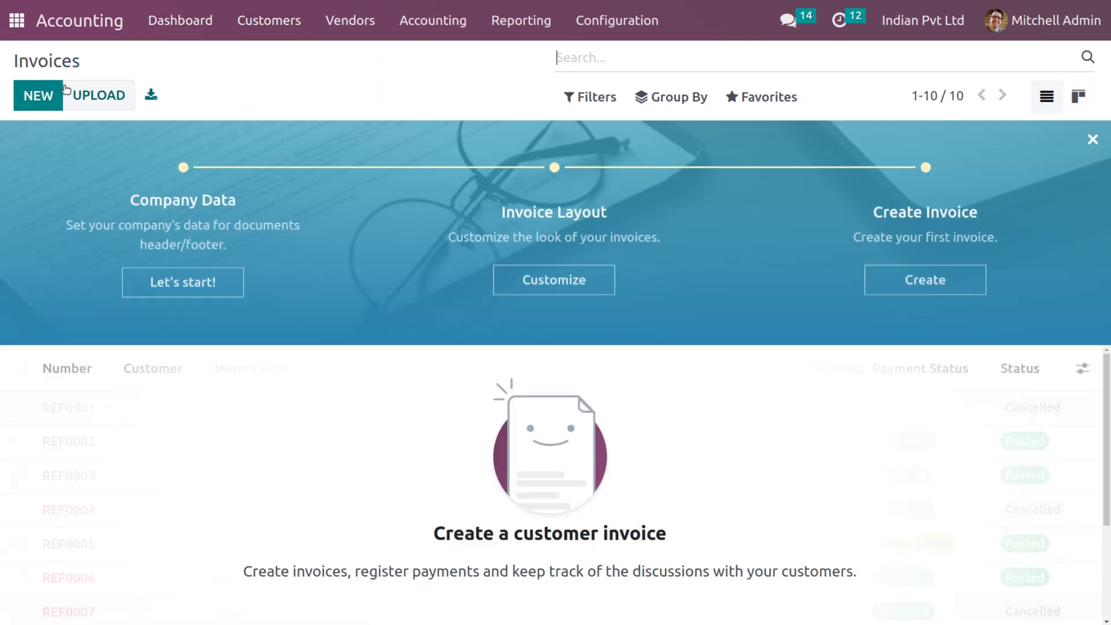
pyautogui.click(44, 98)
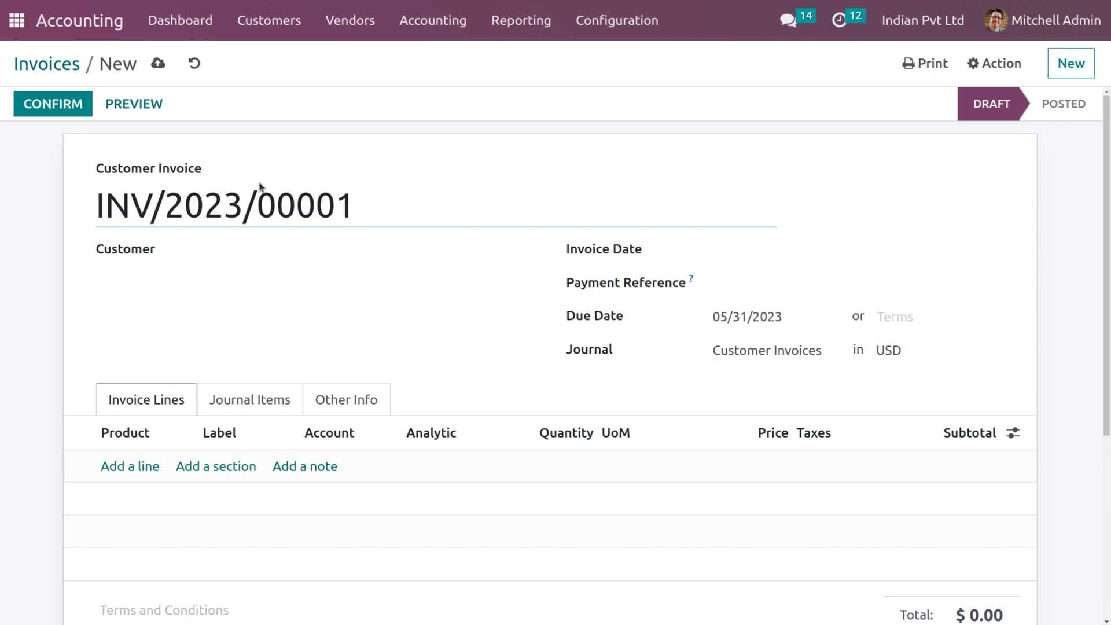
pyautogui.click(274, 255)
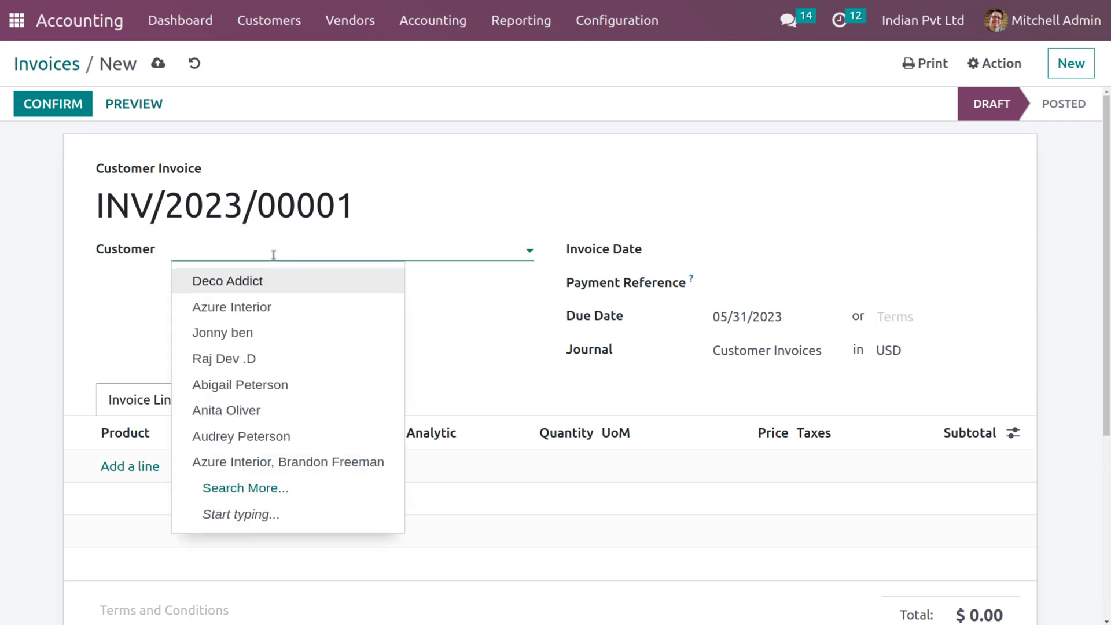
pyautogui.click(258, 361)
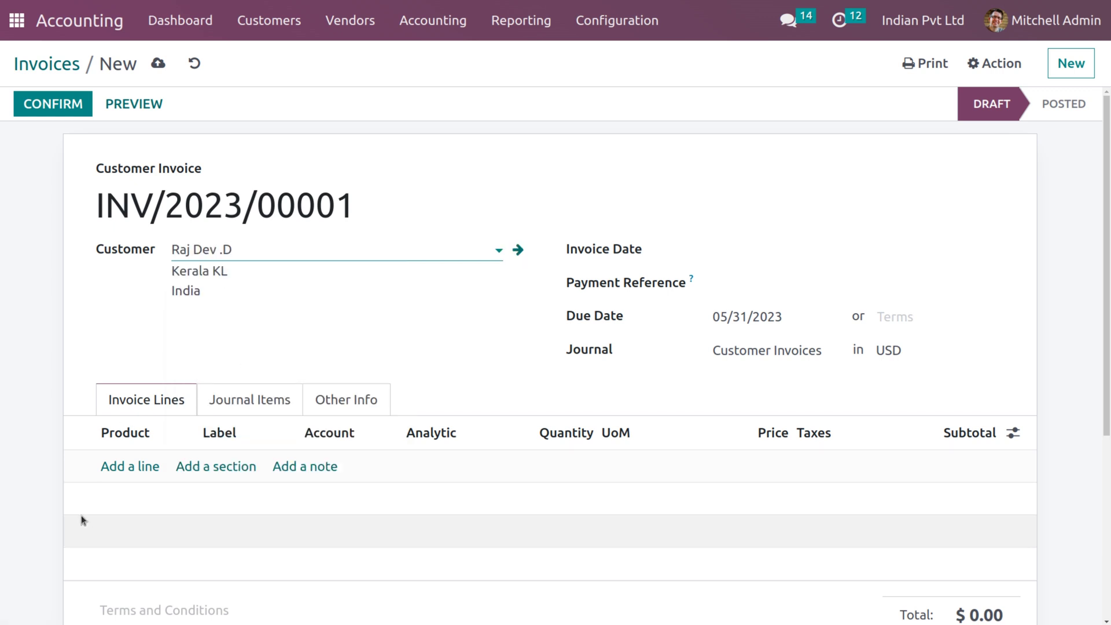
# Step: Add a [E-COM11] Cabinet with Doors line, then save and post invoice INV/2023/00001
pyautogui.click(118, 466)
pyautogui.click(119, 468)
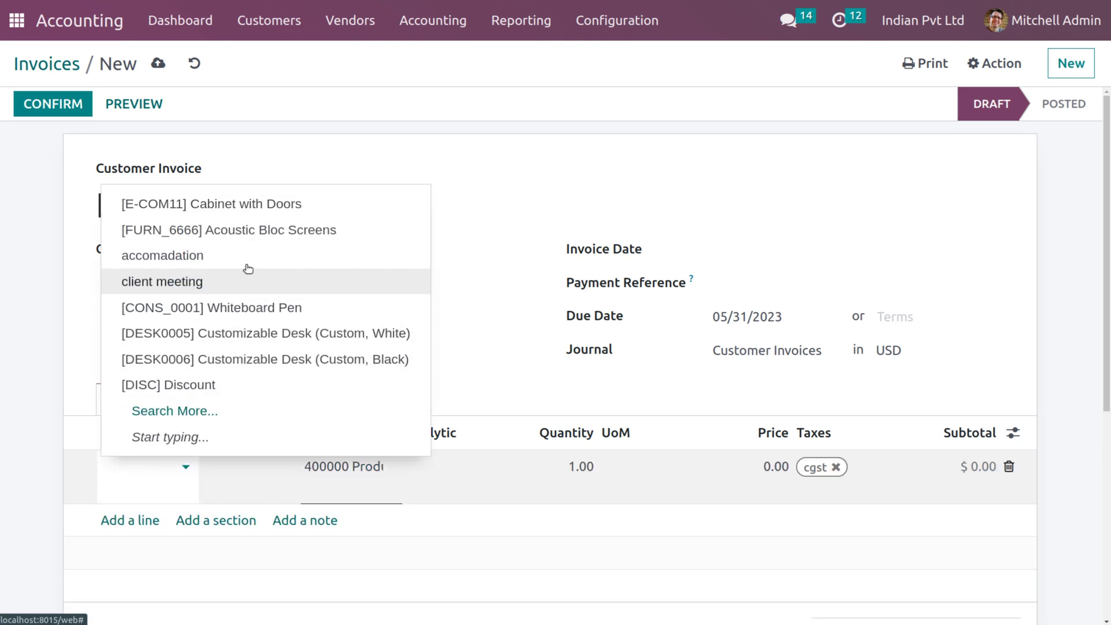
pyautogui.click(260, 207)
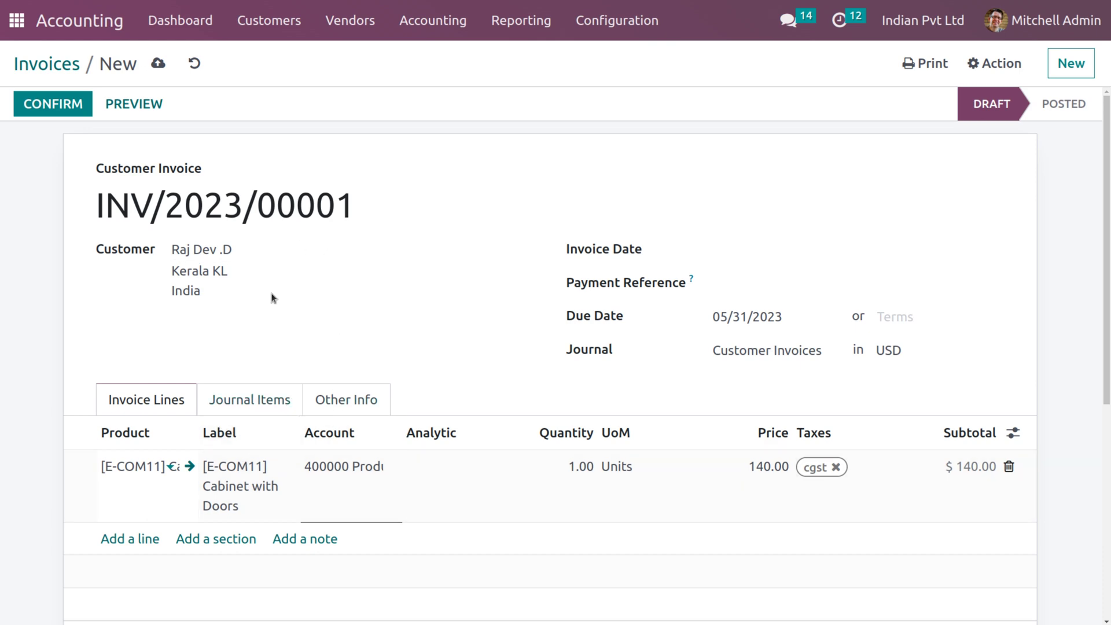
pyautogui.hotkey('alt', 's')
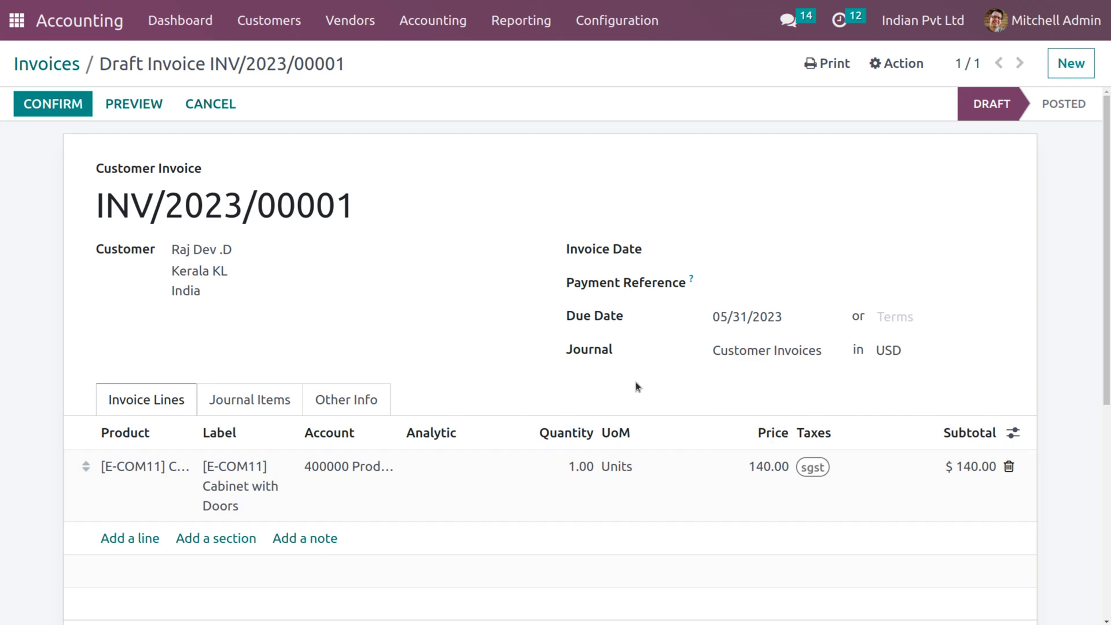
pyautogui.click(65, 101)
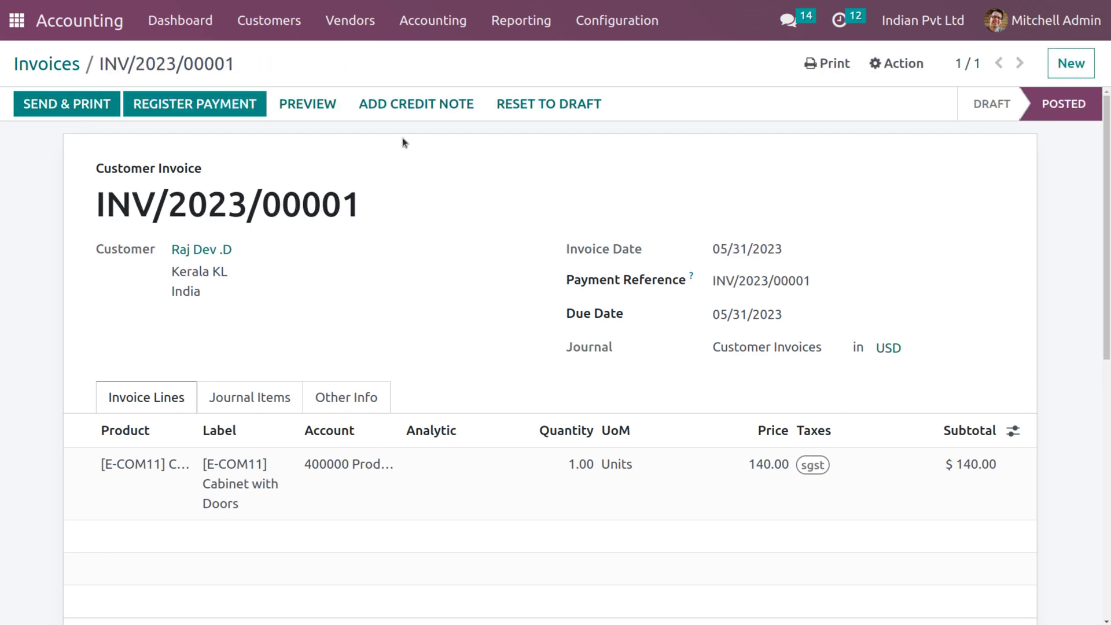
pyautogui.click(1071, 64)
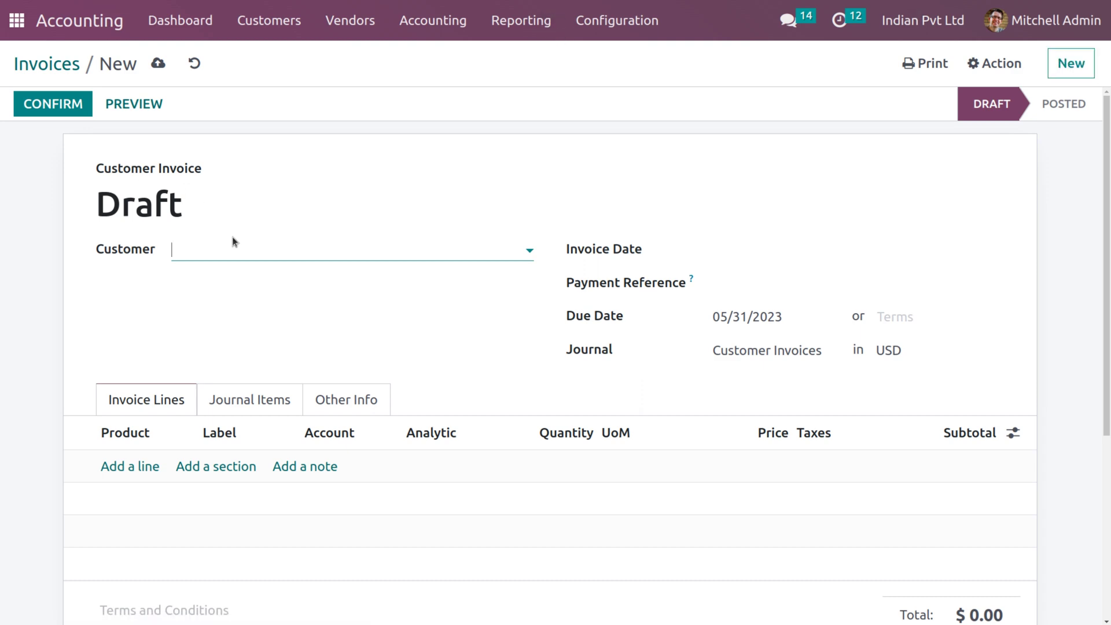
# Step: Bill the new invoice to the Tamil Nadu customer with one [E-COM11] Cabinet with Doors line at 140.00
pyautogui.click(233, 245)
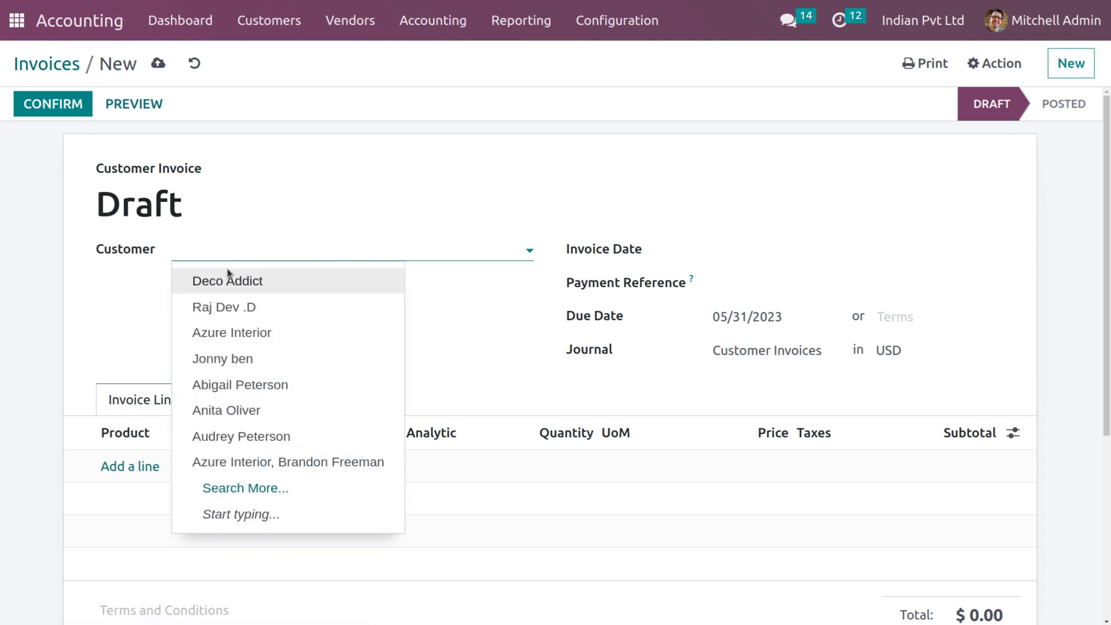
pyautogui.click(234, 363)
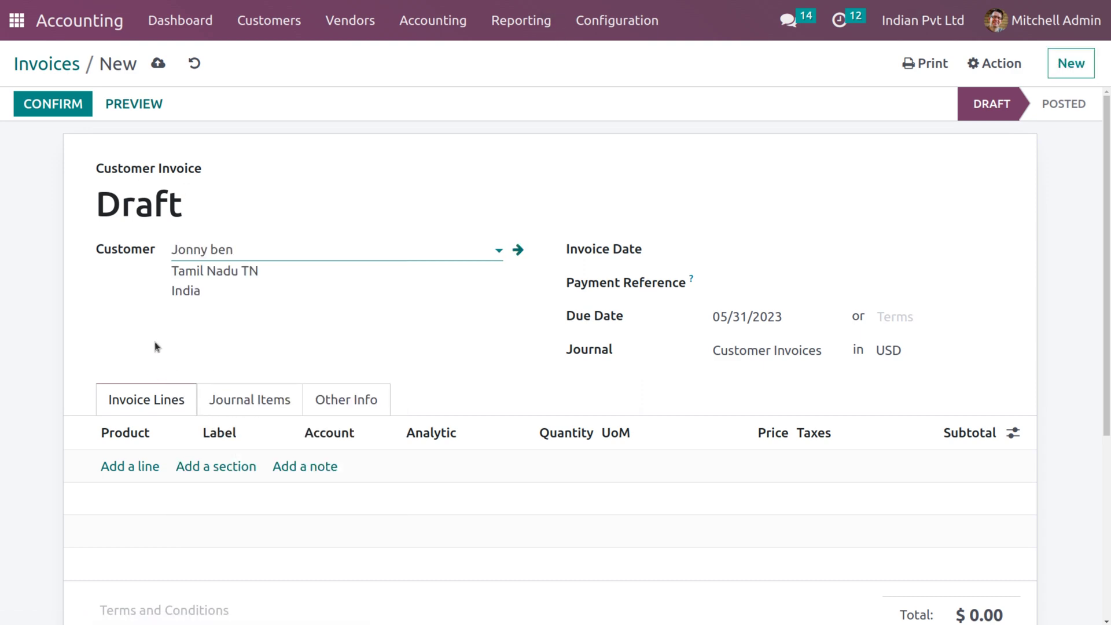
pyautogui.click(130, 467)
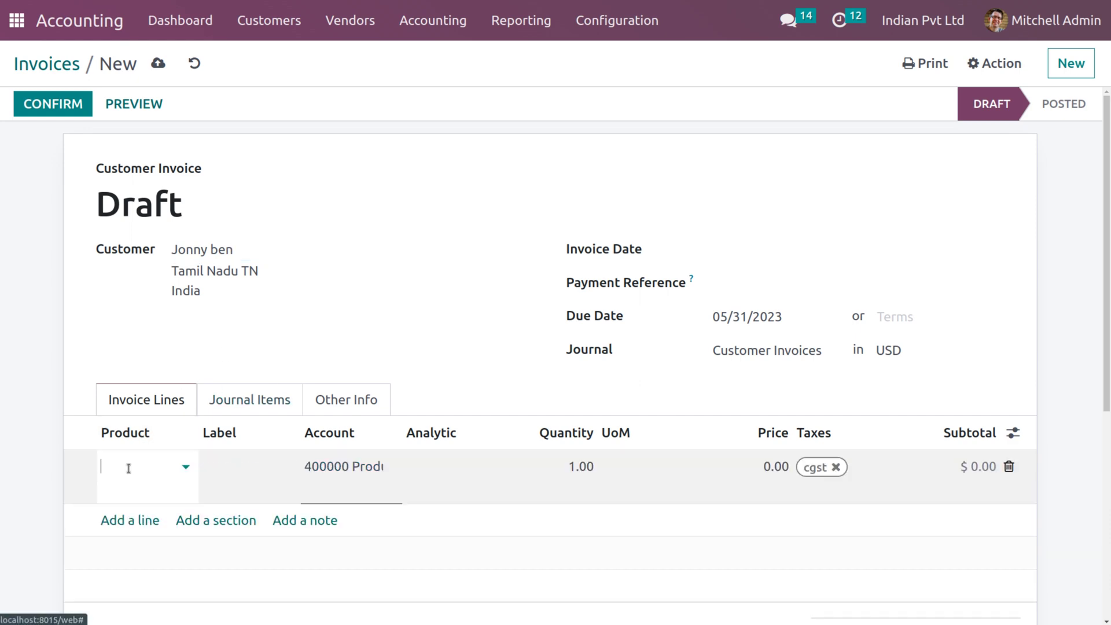
pyautogui.click(129, 468)
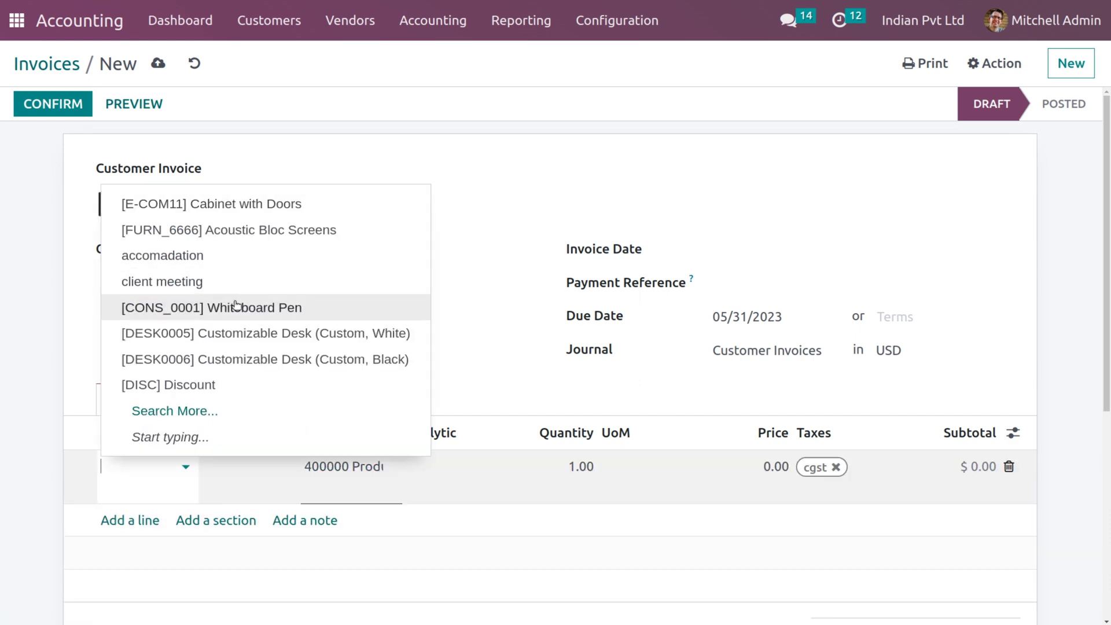
pyautogui.click(273, 213)
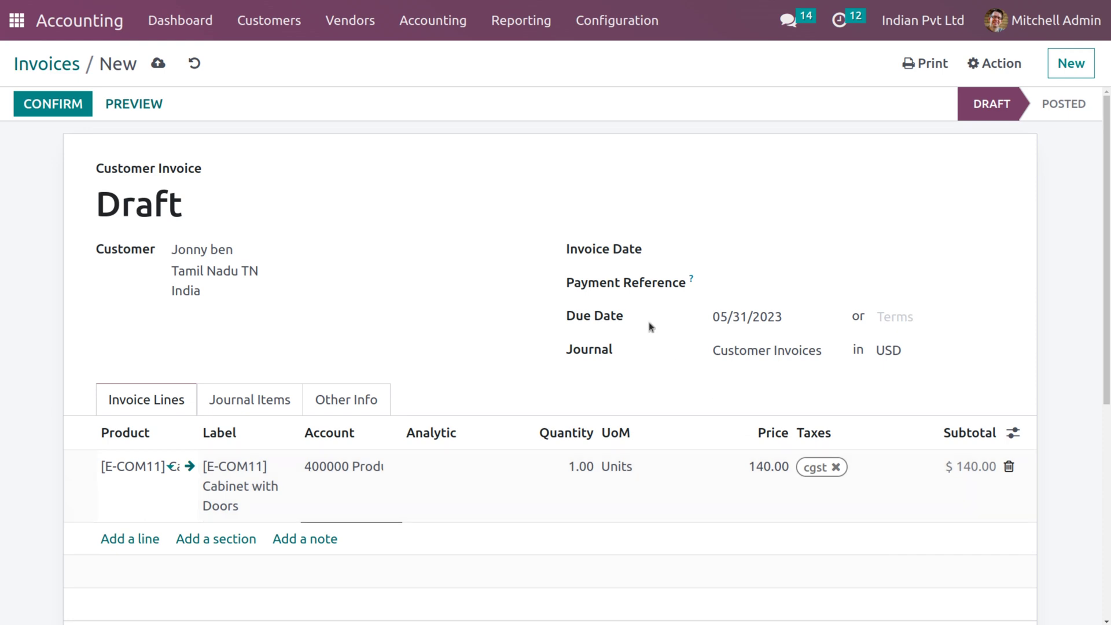
# Step: Save and post invoice INV/2023/00002, then register its full $168.00 payment
pyautogui.click(158, 63)
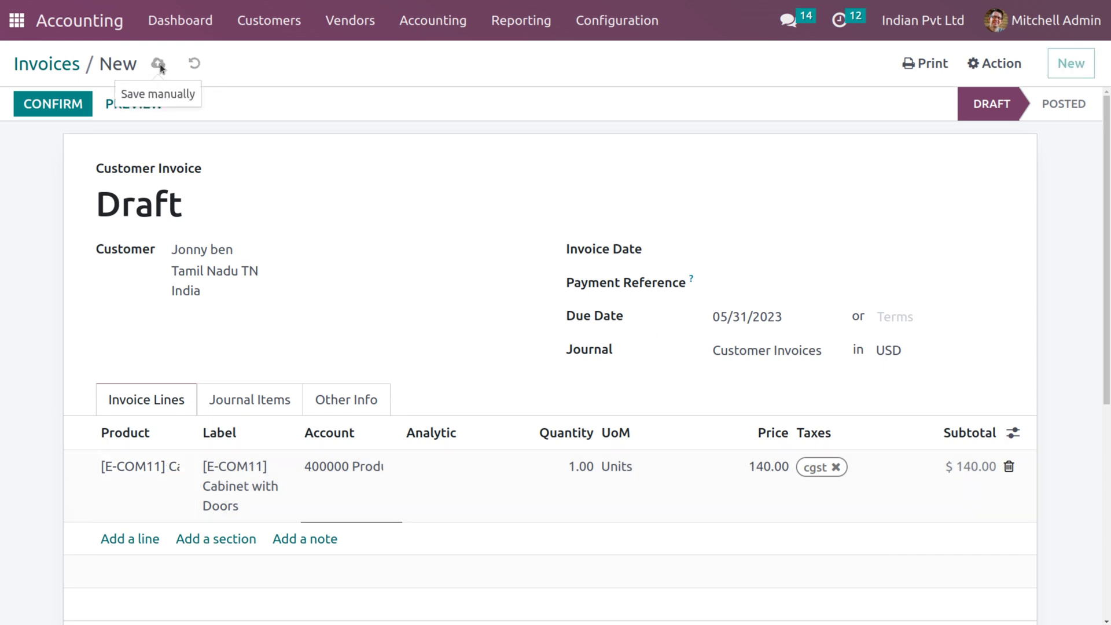
pyautogui.scroll(-5, 509, 335)
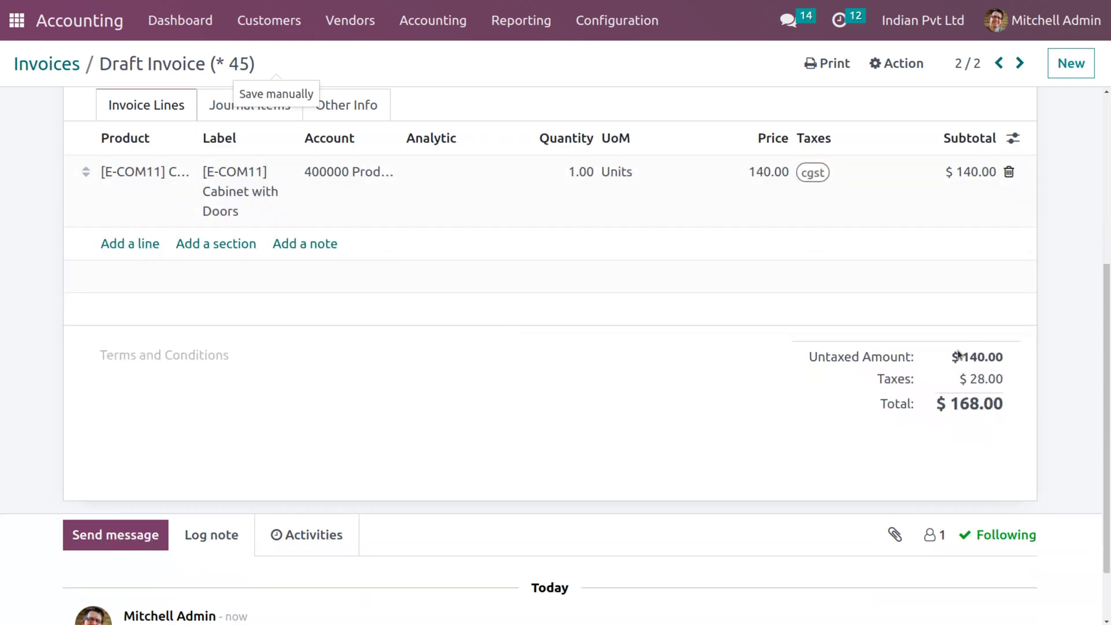
pyautogui.scroll(5, 884, 371)
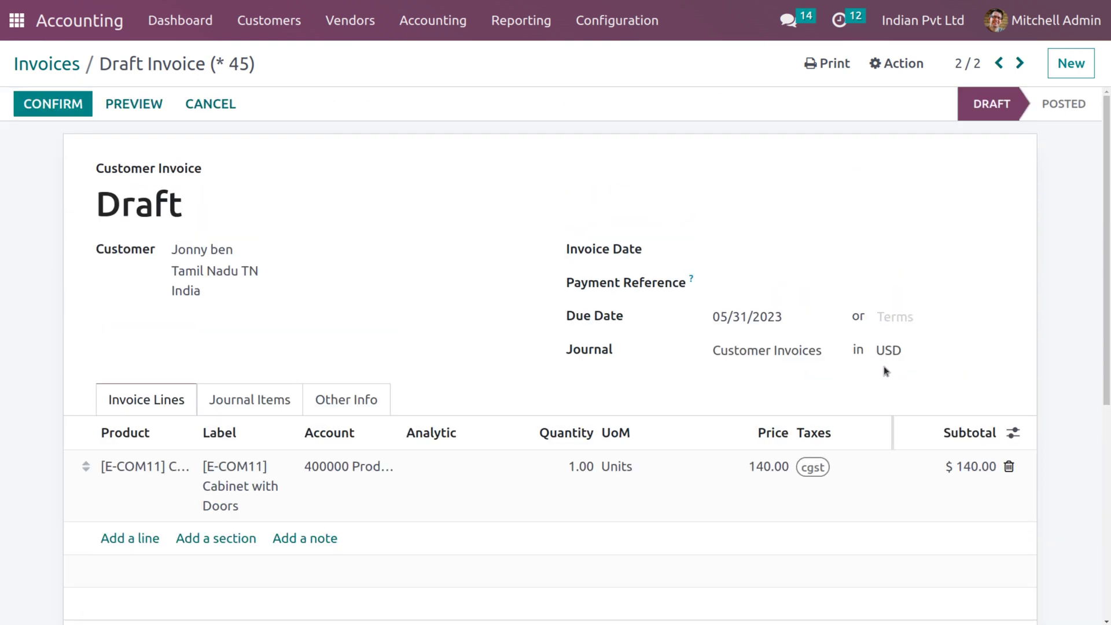
pyautogui.click(36, 102)
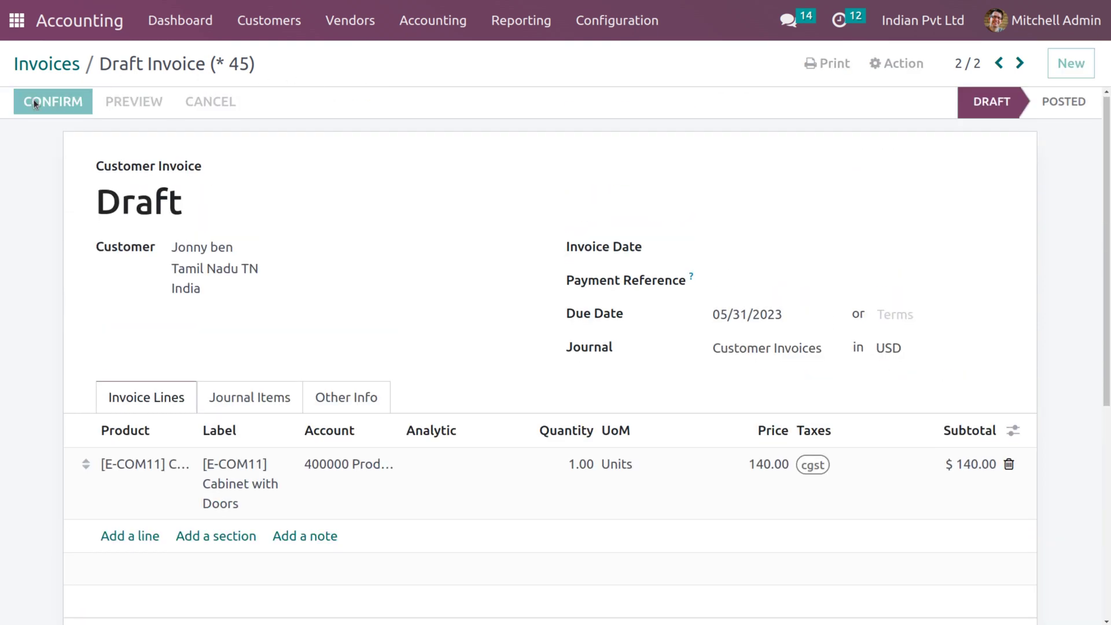
pyautogui.click(163, 101)
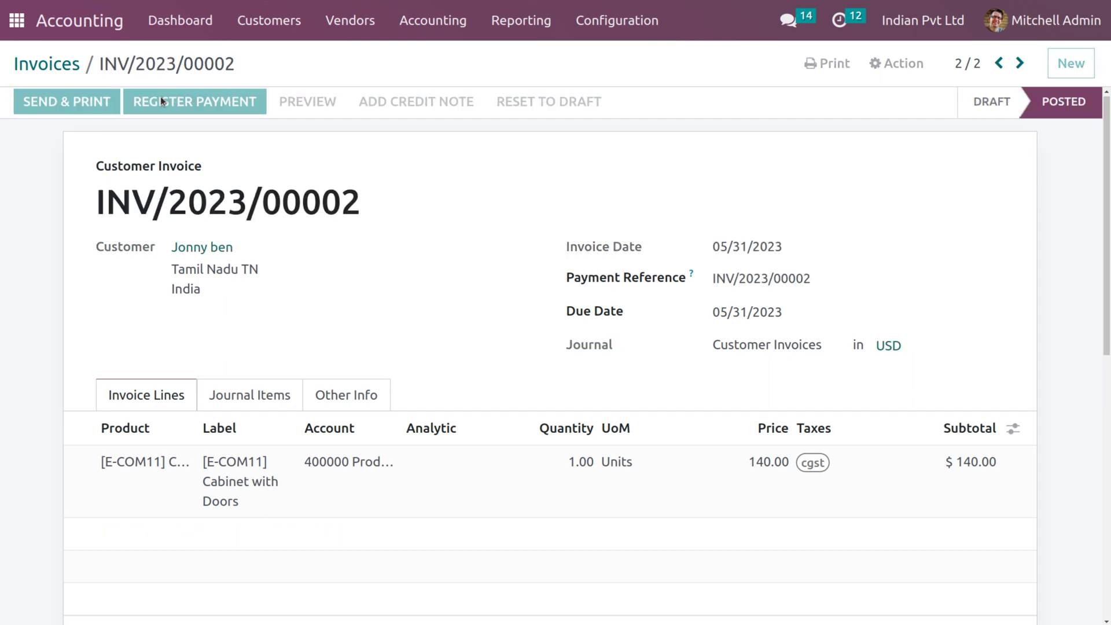
pyautogui.click(120, 261)
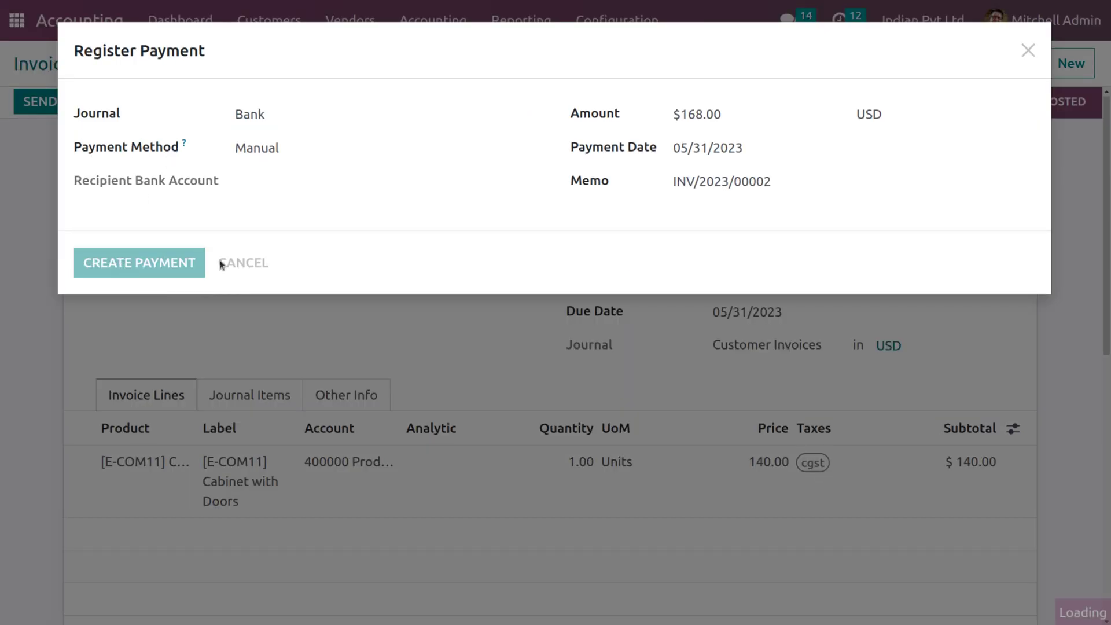